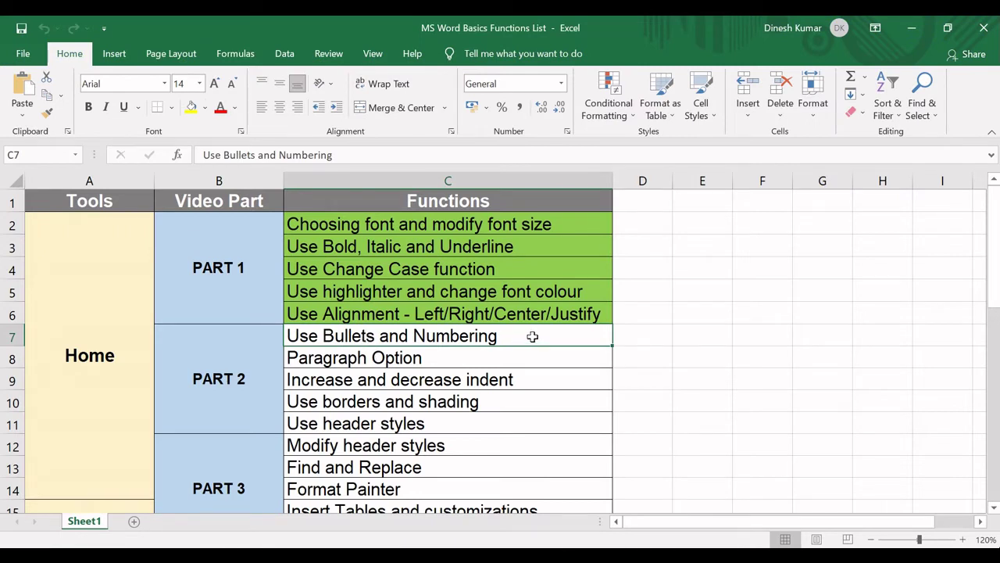
Select cells C7:C11, from Use Bullets and Numbering through Use header styles.
{"action": "left_click_drag", "start_coordinate": [531, 337], "coordinate": [531, 422]}
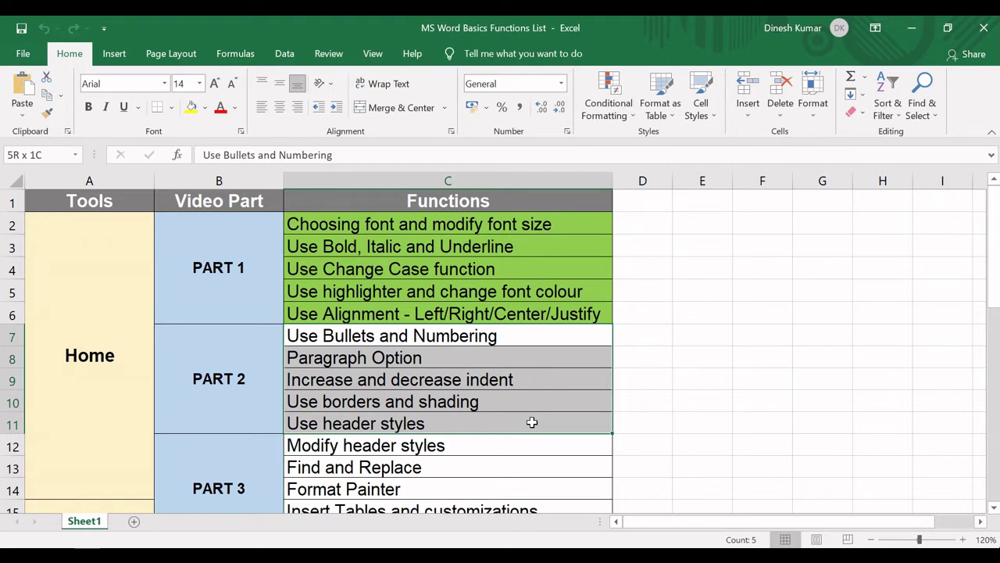
{"action": "left_click_drag", "start_coordinate": [532, 422], "coordinate": [531, 422]}
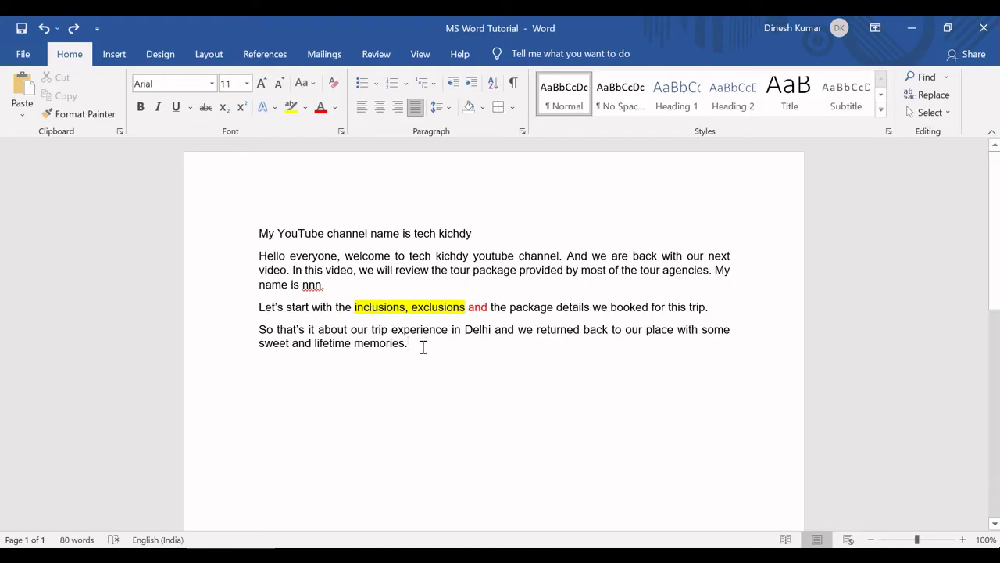
Add empty lines after the last paragraph, which ends with 'memories.'.
{"action": "left_click", "coordinate": [423, 347]}
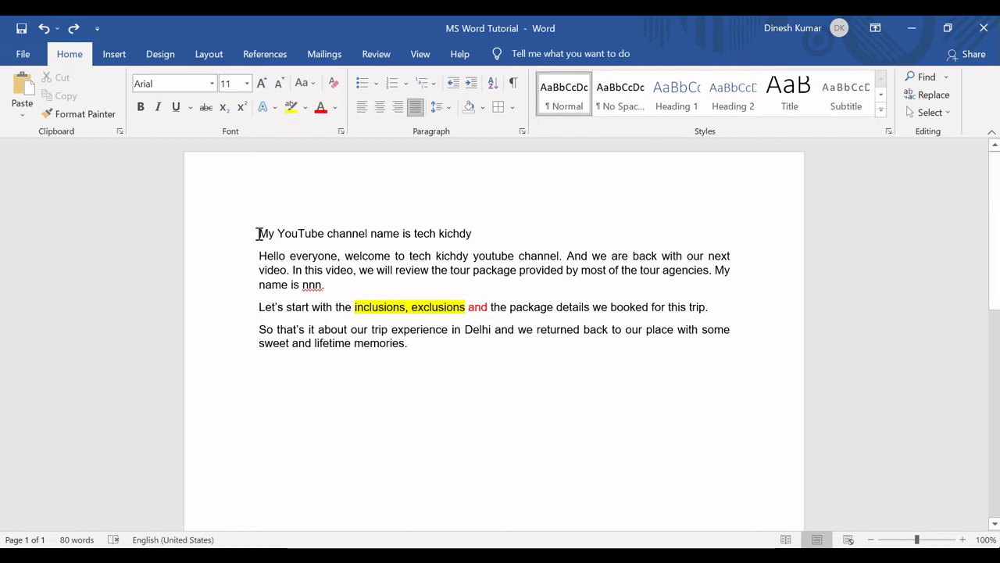
{"action": "left_click", "coordinate": [422, 346]}
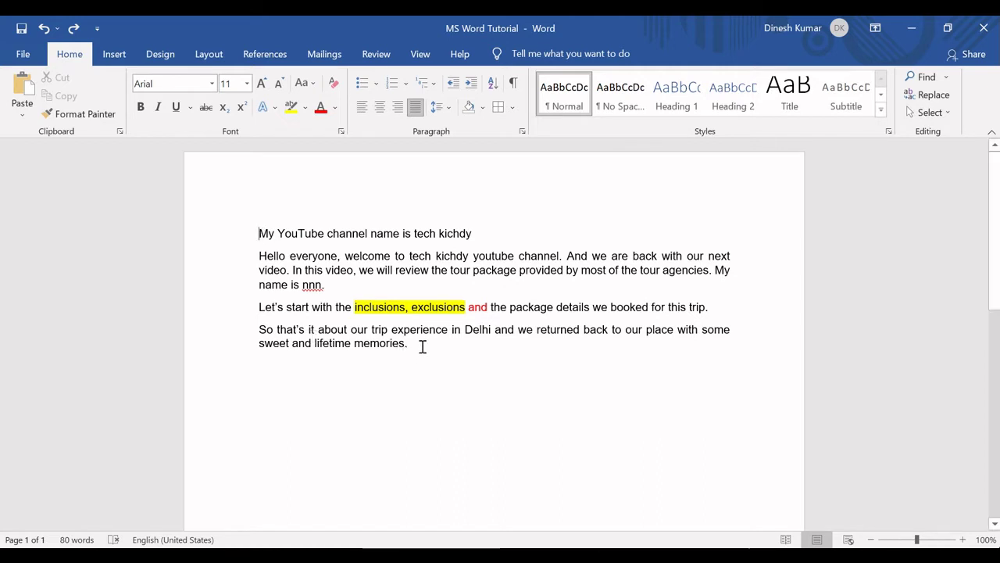
{"action": "left_click", "coordinate": [258, 231]}
{"action": "key", "text": "Return"}
{"action": "key", "text": "Return"}
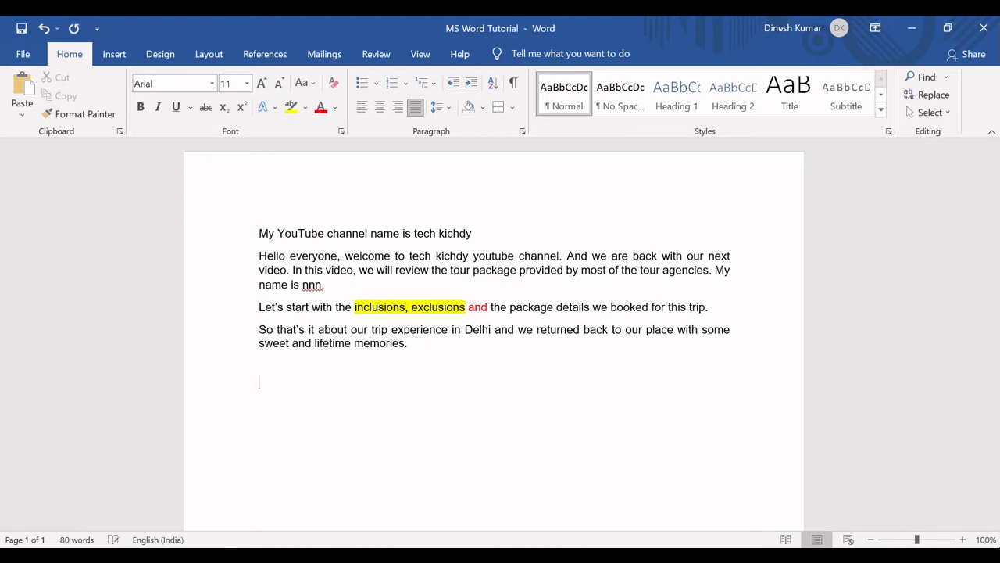
Put the cursor back at the end of the text and switch to the Excel checklist.
{"action": "left_click", "coordinate": [735, 256]}
{"action": "left_click", "coordinate": [428, 350]}
{"action": "key", "text": "alt+Tab"}
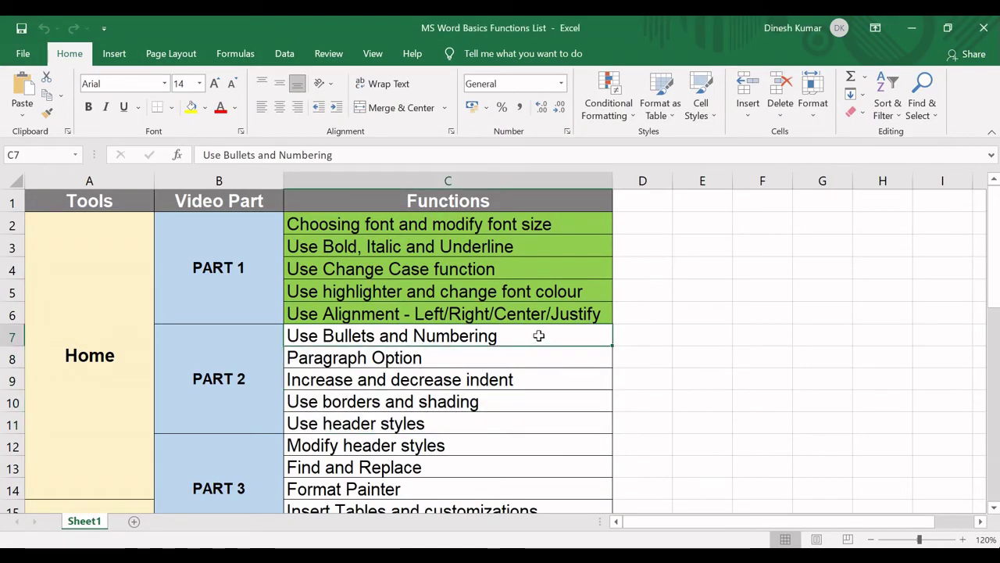
Go back to the Word tutorial and select all four sample paragraphs.
{"action": "key", "text": "alt+Tab"}
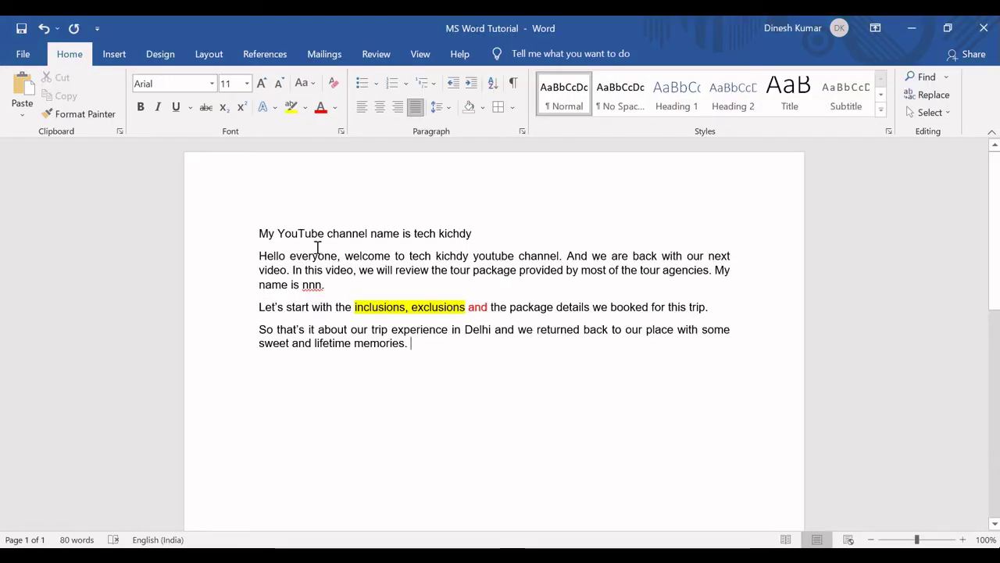
{"action": "left_click", "coordinate": [258, 233]}
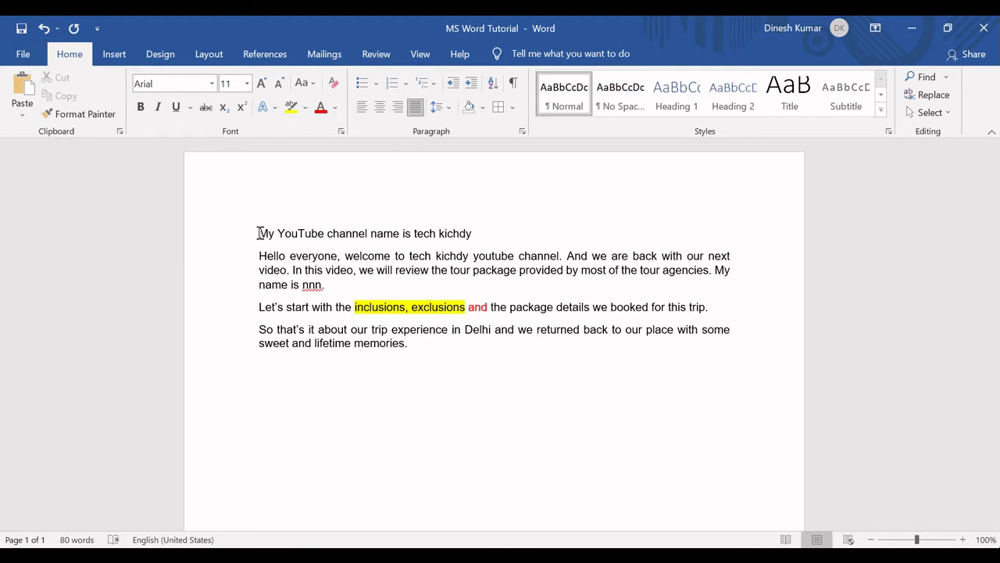
{"action": "left_click_drag", "start_coordinate": [258, 233], "coordinate": [443, 344]}
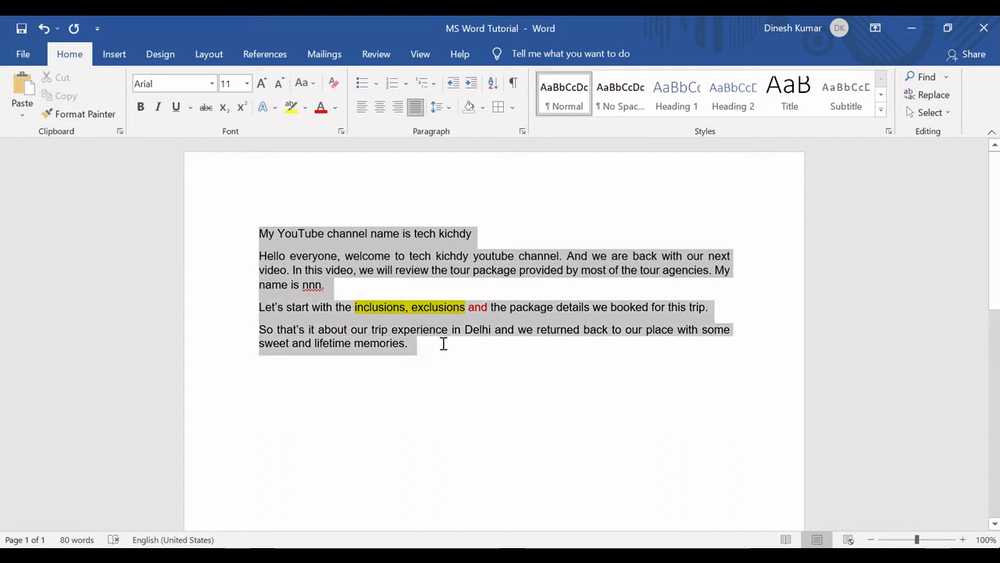
Preview the bullet and numbering styles on the paragraphs, then close them without applying any.
{"action": "left_click", "coordinate": [376, 83]}
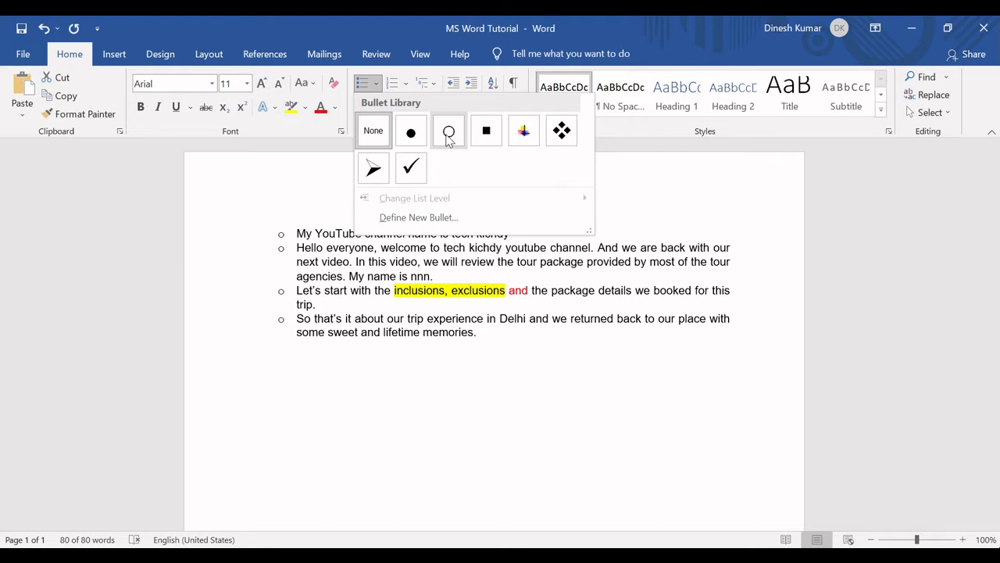
{"action": "left_click", "coordinate": [405, 82]}
{"action": "left_click", "coordinate": [405, 83]}
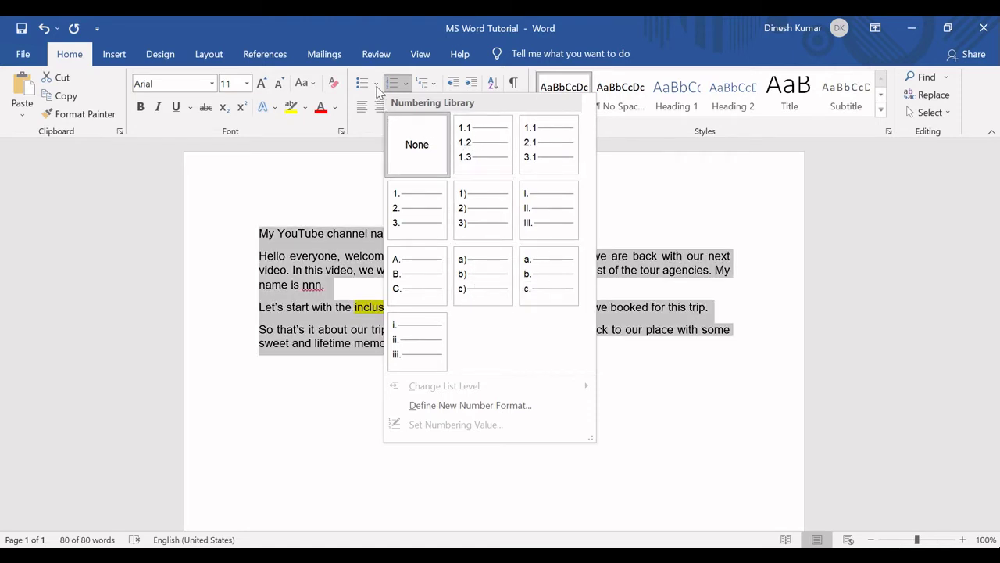
{"action": "left_click", "coordinate": [646, 322]}
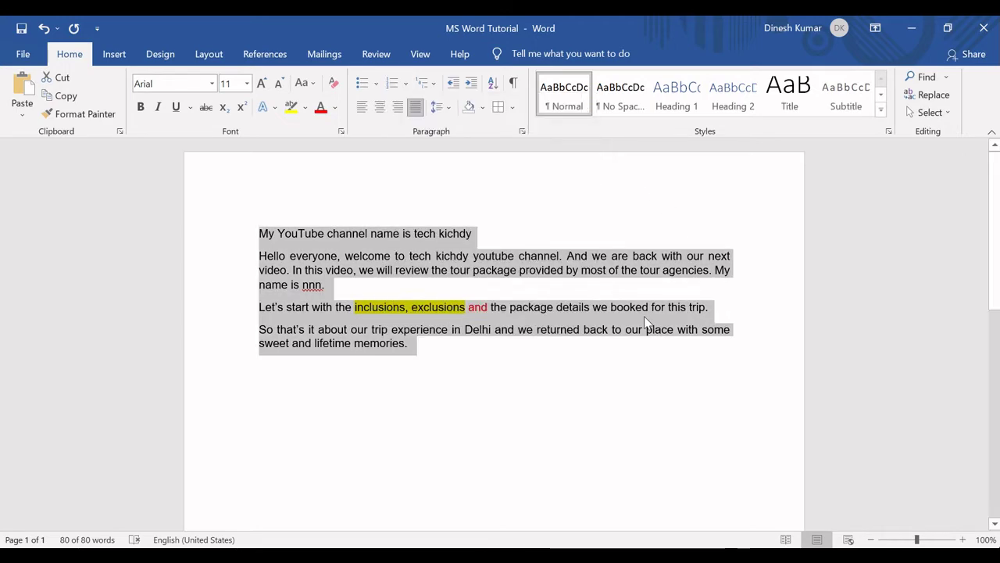
{"action": "left_click", "coordinate": [411, 349]}
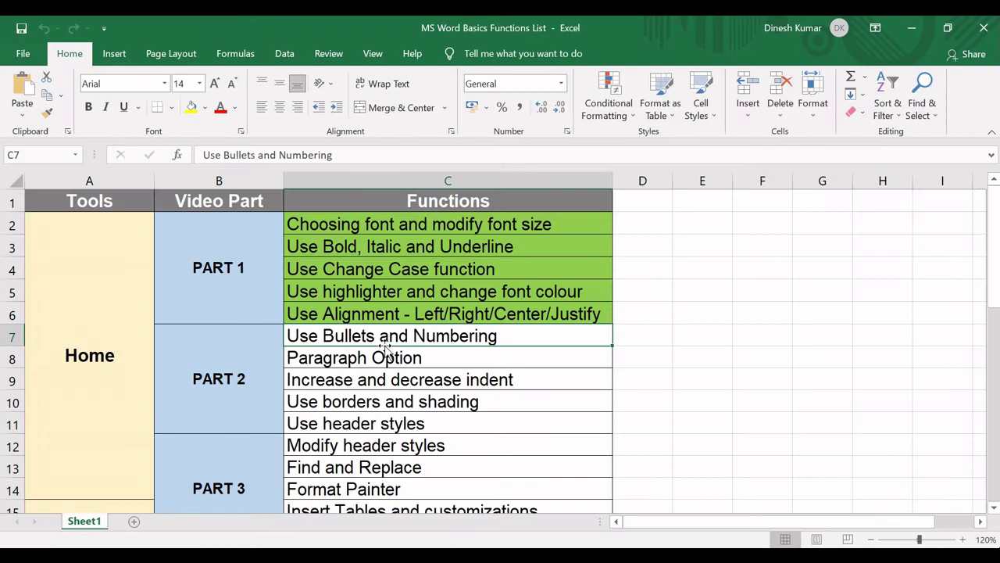
Select the Paragraph Option item in Excel, then select all the text in Word.
{"action": "left_click", "coordinate": [359, 357]}
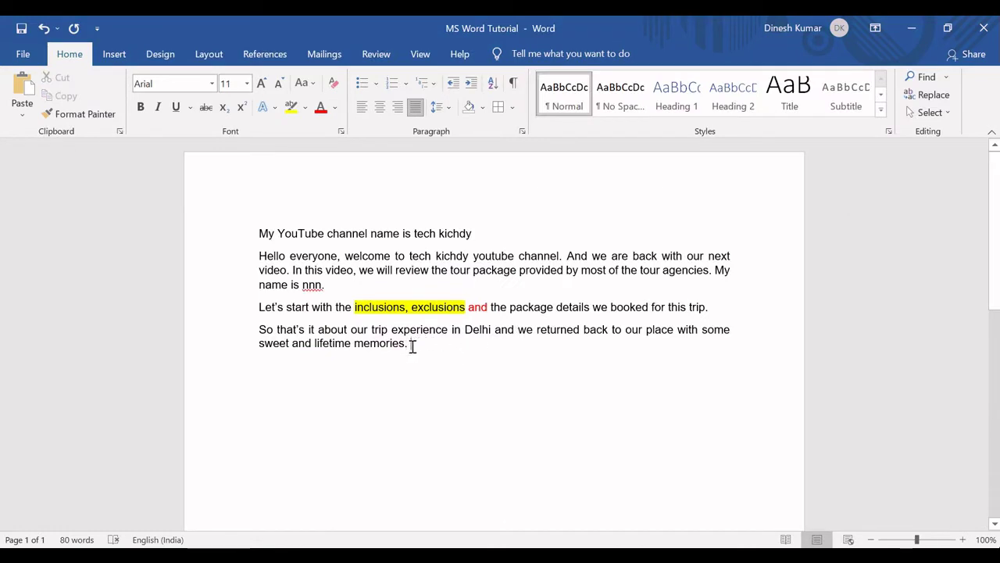
{"action": "left_click_drag", "start_coordinate": [413, 345], "coordinate": [253, 228]}
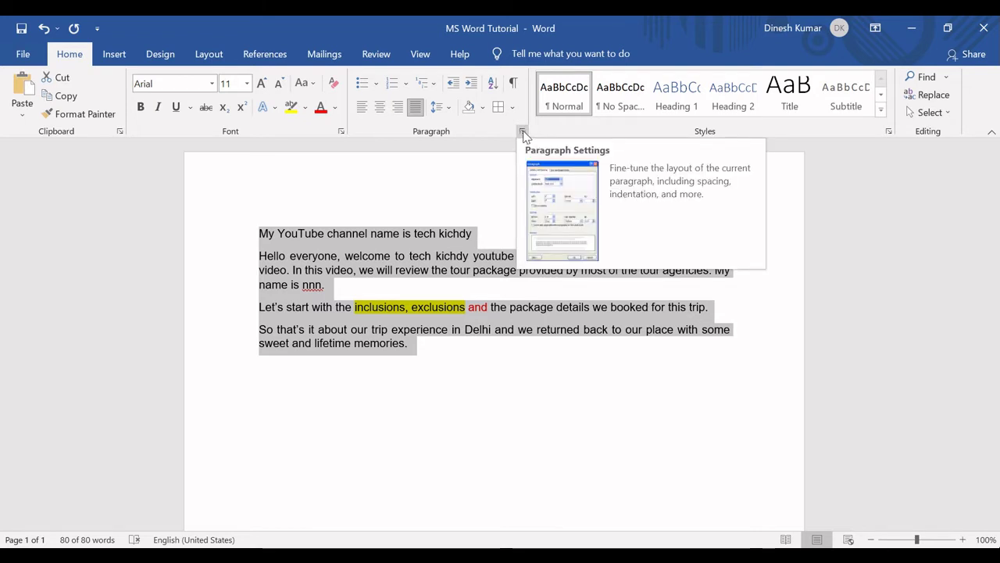
Open the Paragraph dialog from the selected text's context menu to show Indents and Spacing.
{"action": "right_click", "coordinate": [332, 255]}
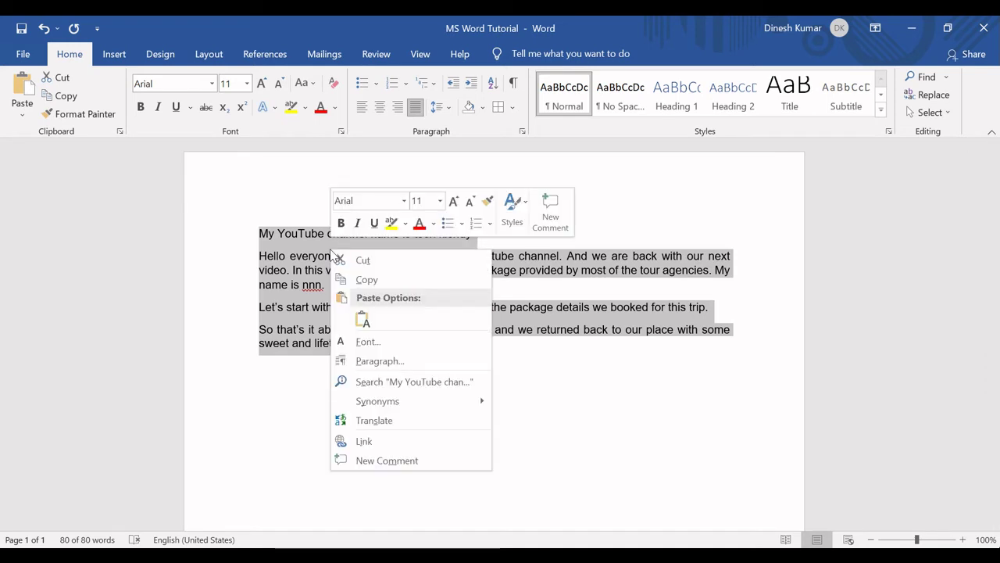
{"action": "left_click", "coordinate": [383, 361]}
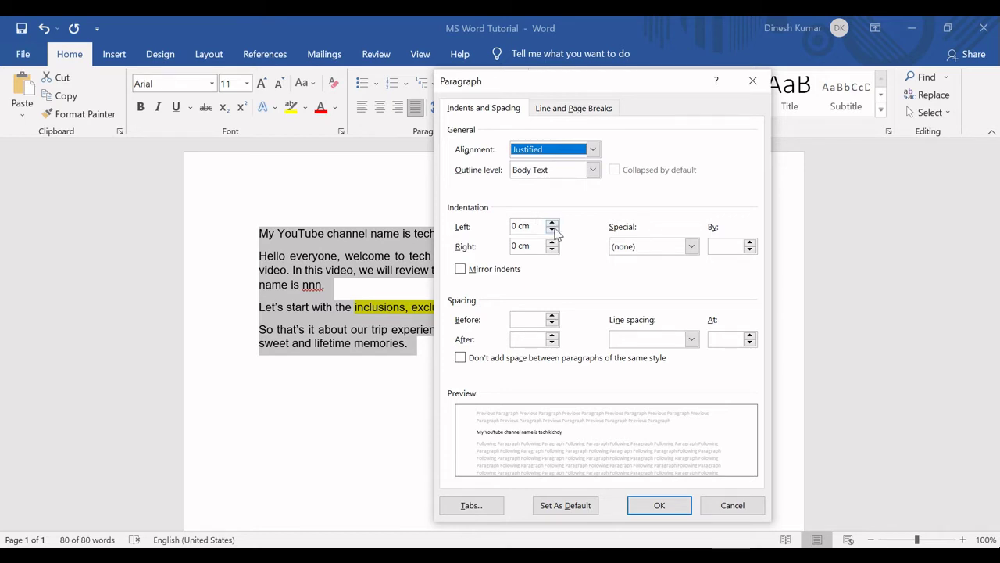
Apply a -1 cm left indent to the paragraphs, then undo it.
{"action": "left_click", "coordinate": [553, 231]}
{"action": "left_click", "coordinate": [552, 231]}
{"action": "left_click", "coordinate": [553, 230]}
{"action": "left_click", "coordinate": [553, 231]}
{"action": "left_click", "coordinate": [552, 231]}
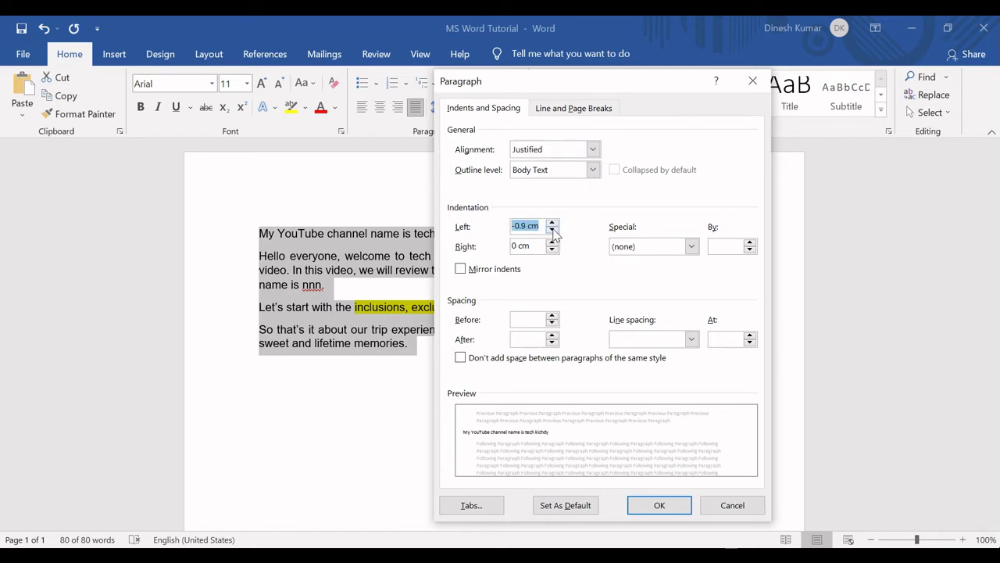
{"action": "left_click", "coordinate": [552, 231]}
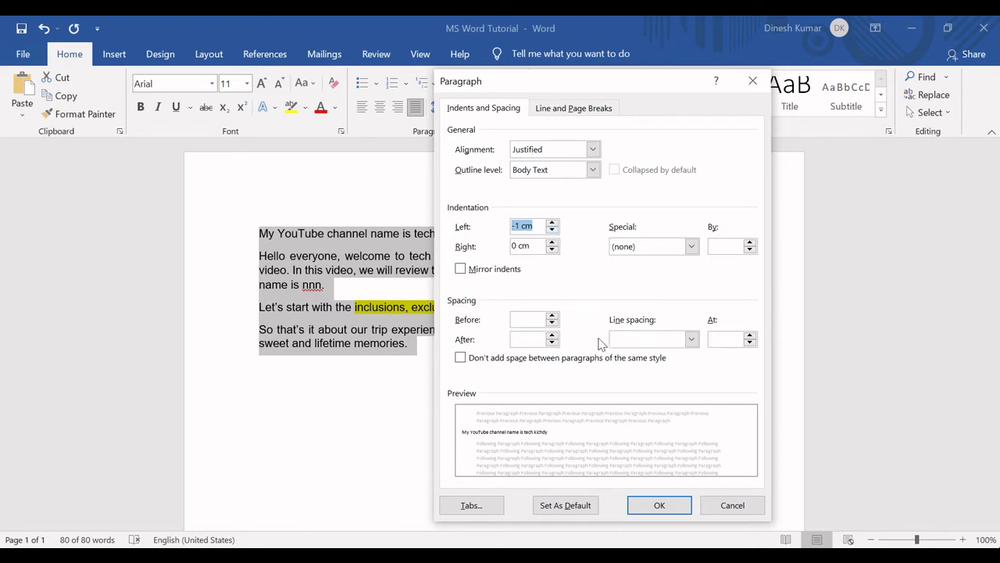
{"action": "left_click", "coordinate": [660, 505]}
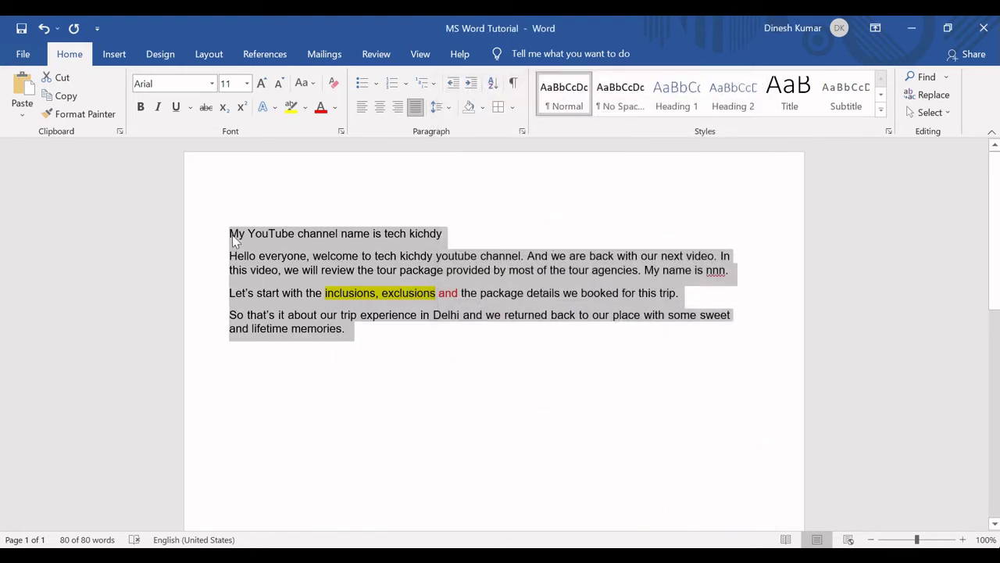
{"action": "key", "text": "ctrl+z"}
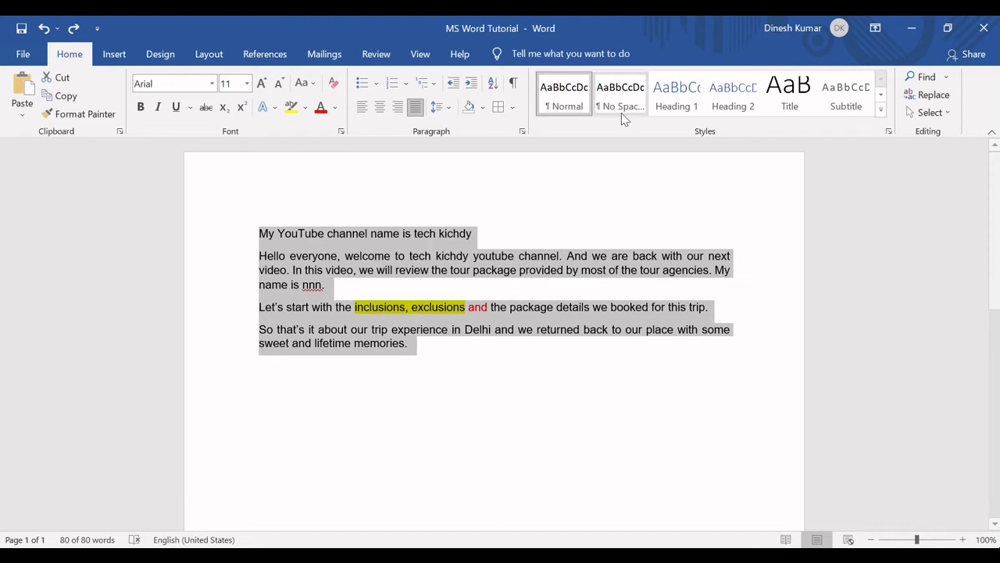
Apply a 1 cm left indent in the Paragraph dialog, then undo it as well.
{"action": "left_click", "coordinate": [522, 131]}
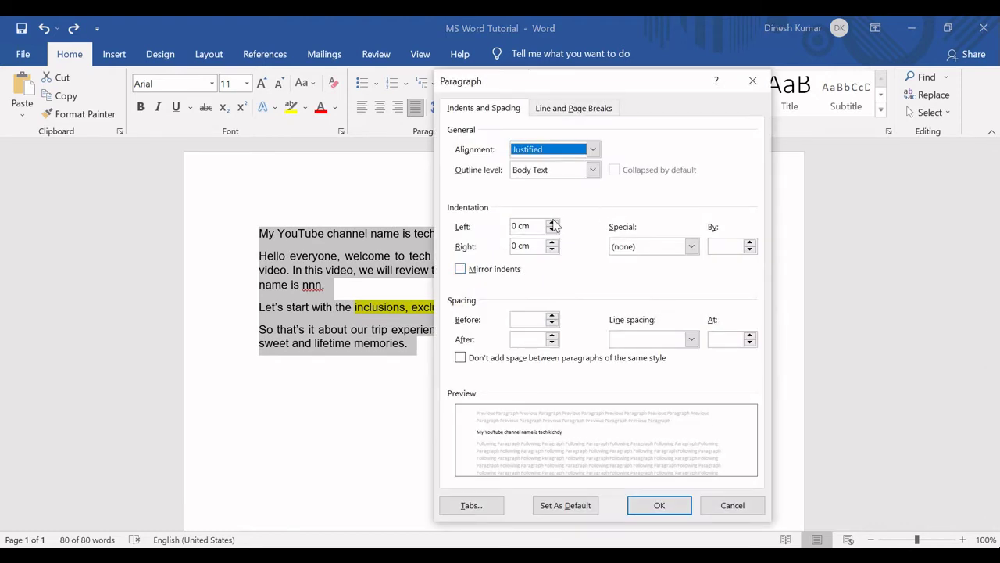
{"action": "left_click", "coordinate": [552, 223]}
{"action": "left_click", "coordinate": [552, 224]}
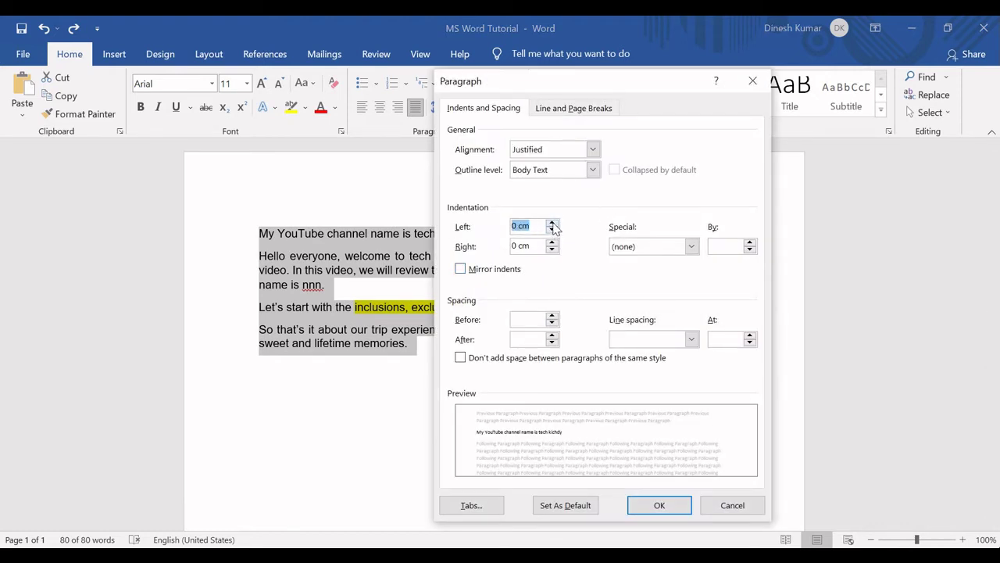
{"action": "left_click", "coordinate": [553, 224]}
{"action": "left_click", "coordinate": [553, 224]}
{"action": "left_click", "coordinate": [552, 225]}
{"action": "left_click", "coordinate": [552, 224]}
{"action": "left_click", "coordinate": [553, 225]}
{"action": "left_click", "coordinate": [553, 225]}
{"action": "left_click", "coordinate": [553, 224]}
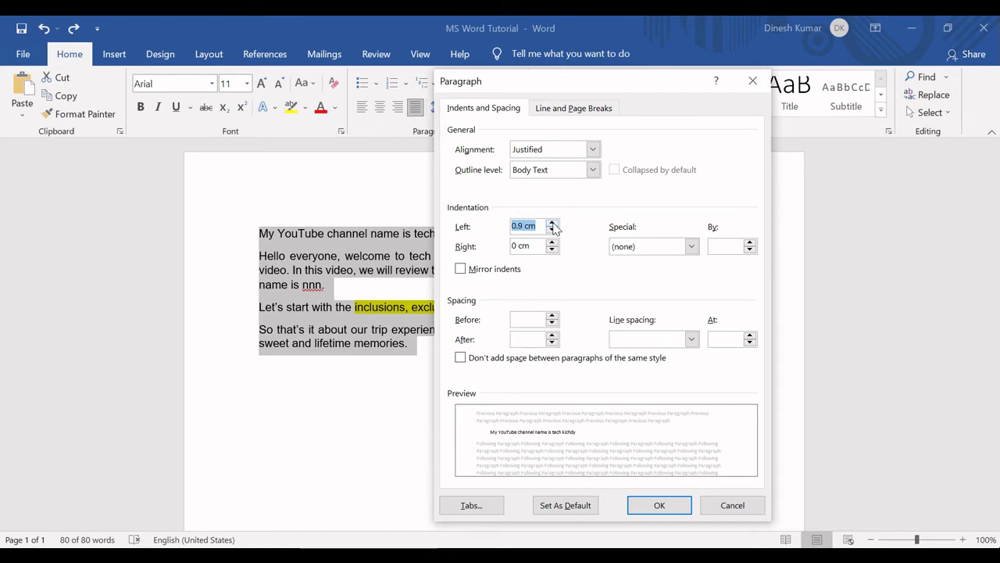
{"action": "left_click", "coordinate": [552, 225]}
{"action": "left_click", "coordinate": [648, 506]}
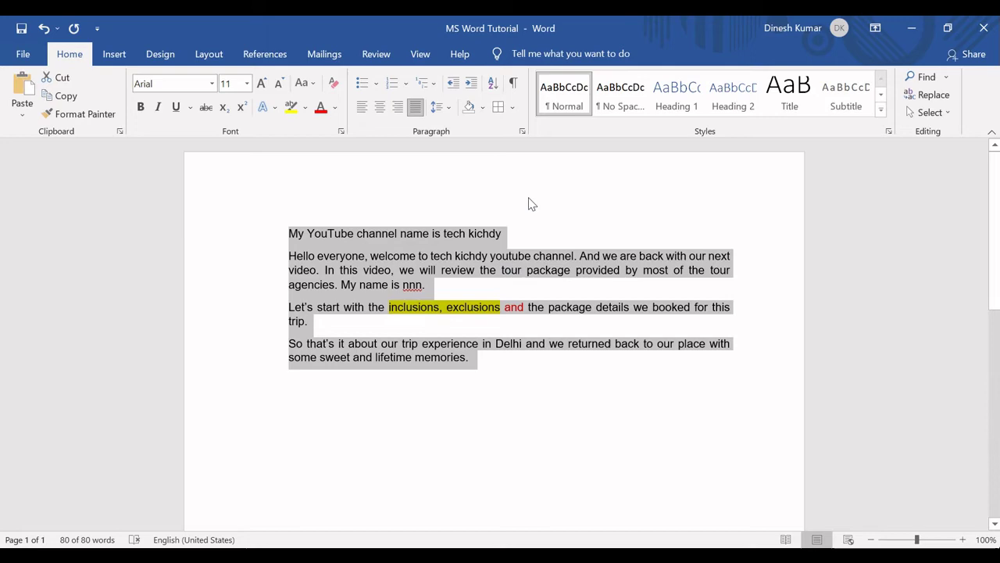
{"action": "key", "text": "ctrl+z"}
In the Paragraph dialog, set Spacing Before to 6 pt and After to 6 pt.
{"action": "left_click", "coordinate": [522, 131]}
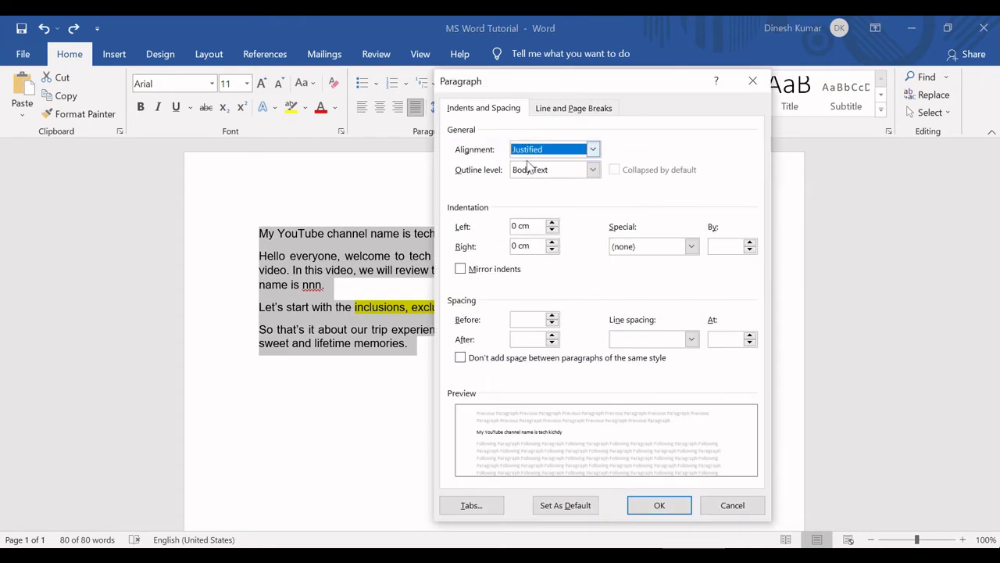
{"action": "left_click", "coordinate": [552, 317]}
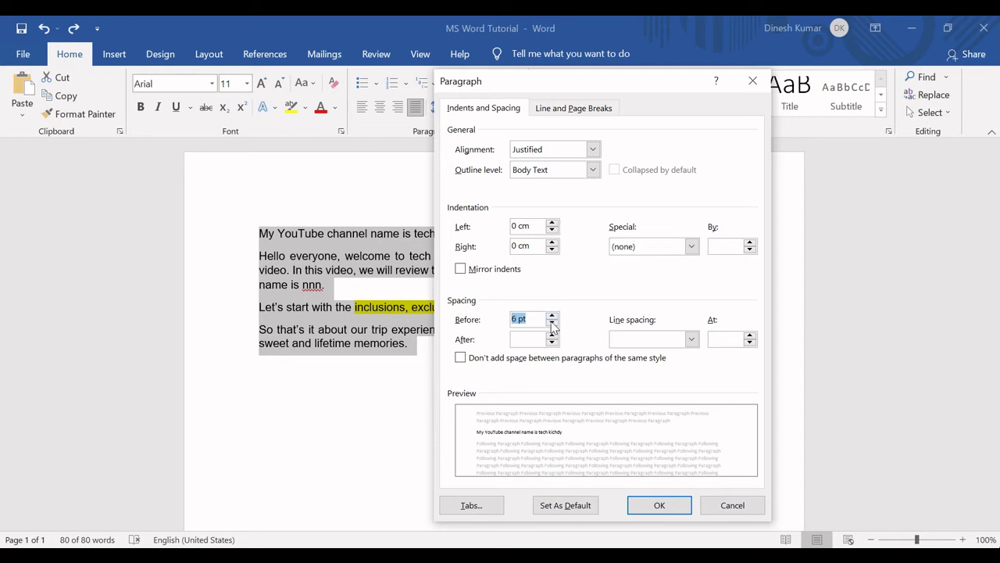
{"action": "left_click", "coordinate": [552, 335]}
{"action": "left_click", "coordinate": [553, 335]}
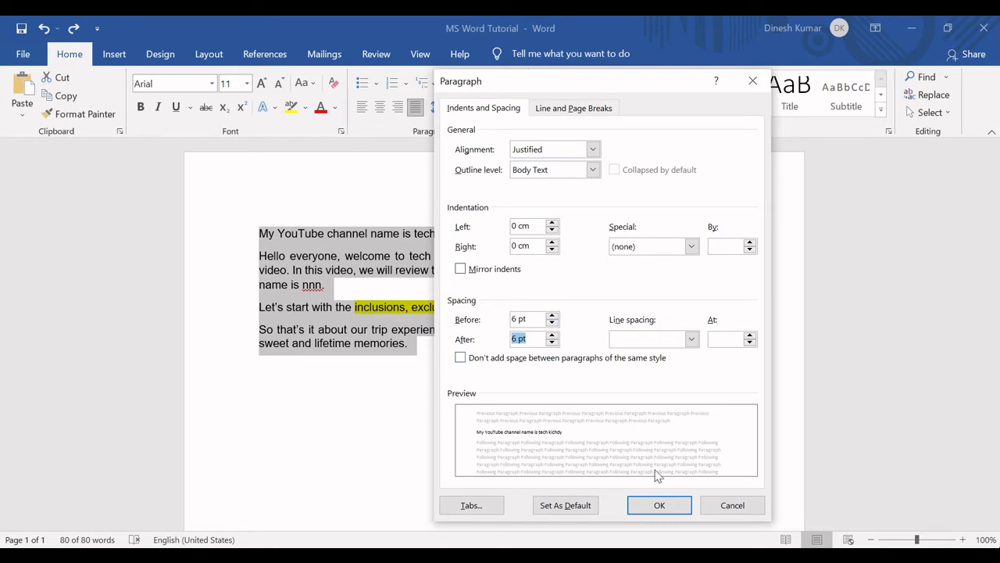
{"action": "left_click", "coordinate": [664, 505]}
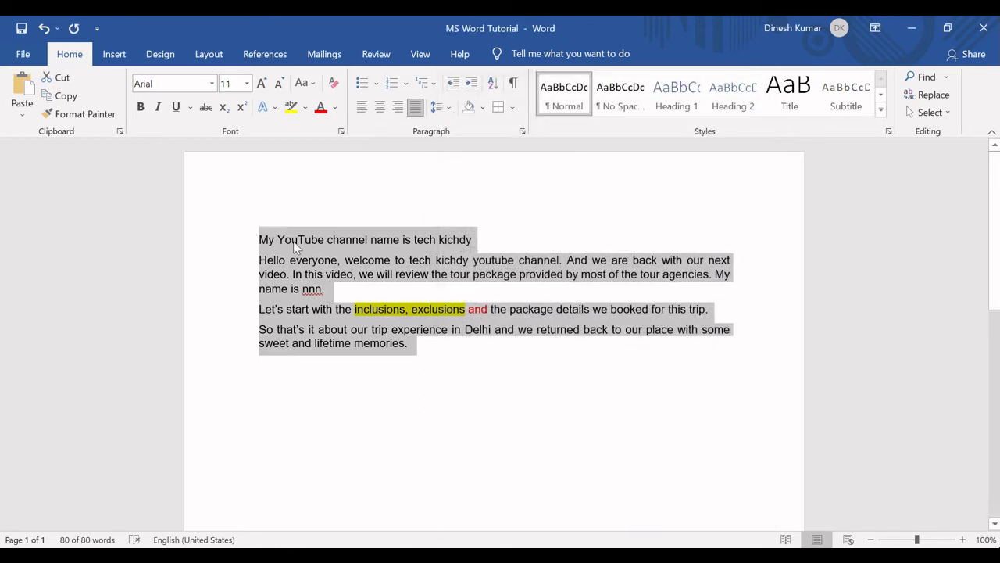
Select the channel name line, then the Hello everyone and Let's start paragraphs, then all four paragraphs.
{"action": "left_click", "coordinate": [265, 240]}
{"action": "left_click_drag", "start_coordinate": [261, 240], "coordinate": [474, 240]}
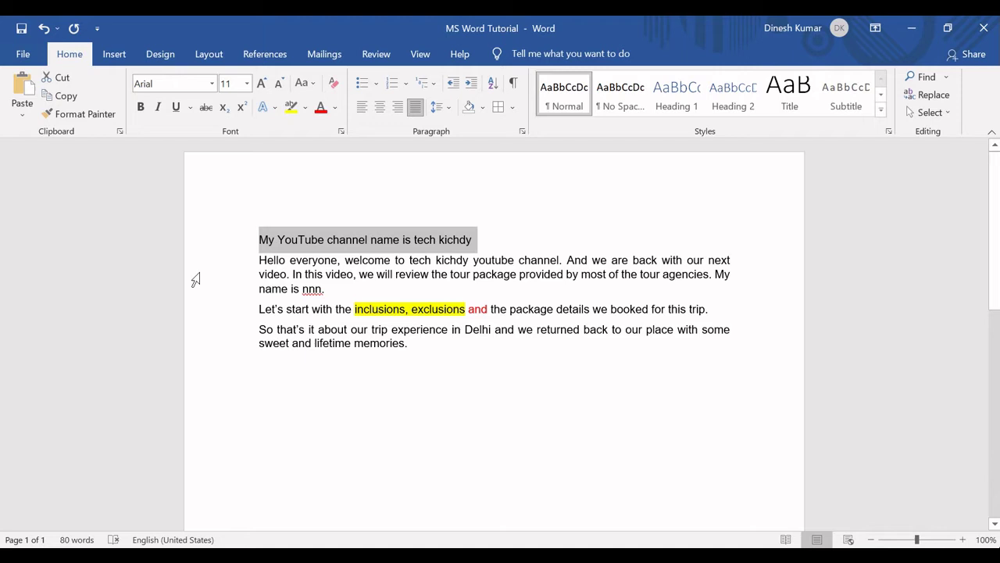
{"action": "left_click_drag", "start_coordinate": [261, 261], "coordinate": [331, 293]}
{"action": "left_click_drag", "start_coordinate": [258, 310], "coordinate": [762, 314]}
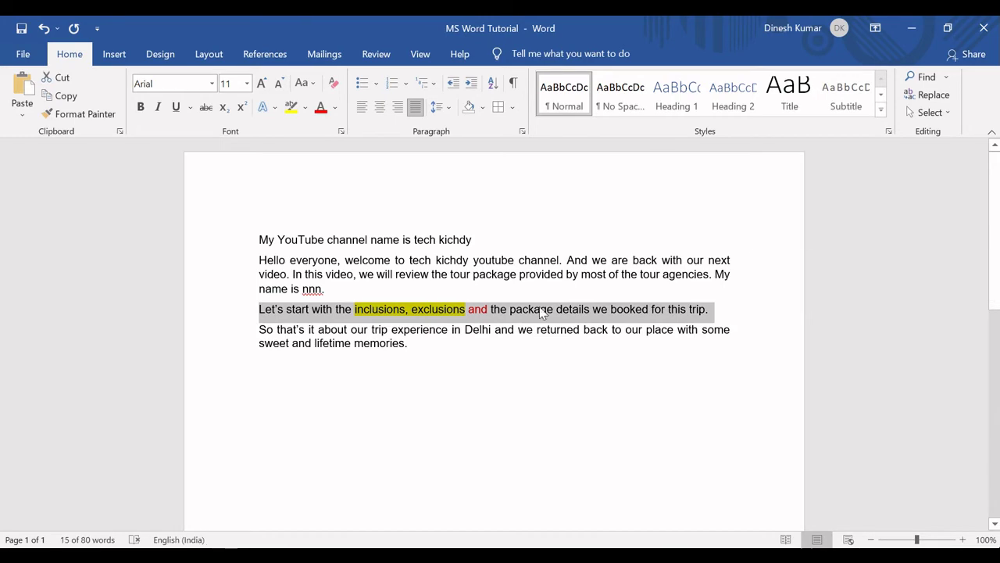
{"action": "left_click", "coordinate": [444, 328]}
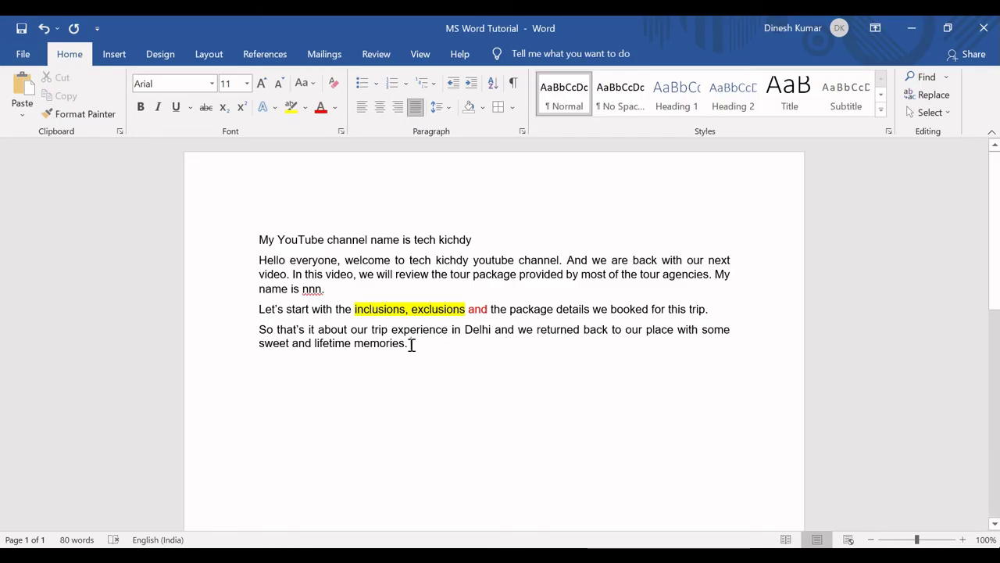
{"action": "left_click_drag", "start_coordinate": [411, 345], "coordinate": [257, 234]}
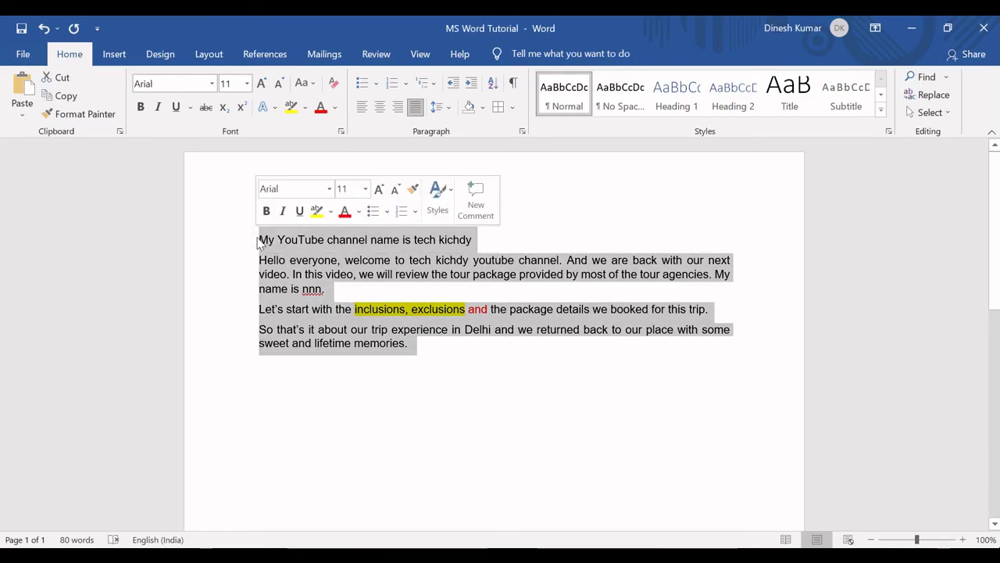
In the Paragraph dialog, change Line spacing from Single to 1.5 lines and confirm.
{"action": "left_click", "coordinate": [522, 132]}
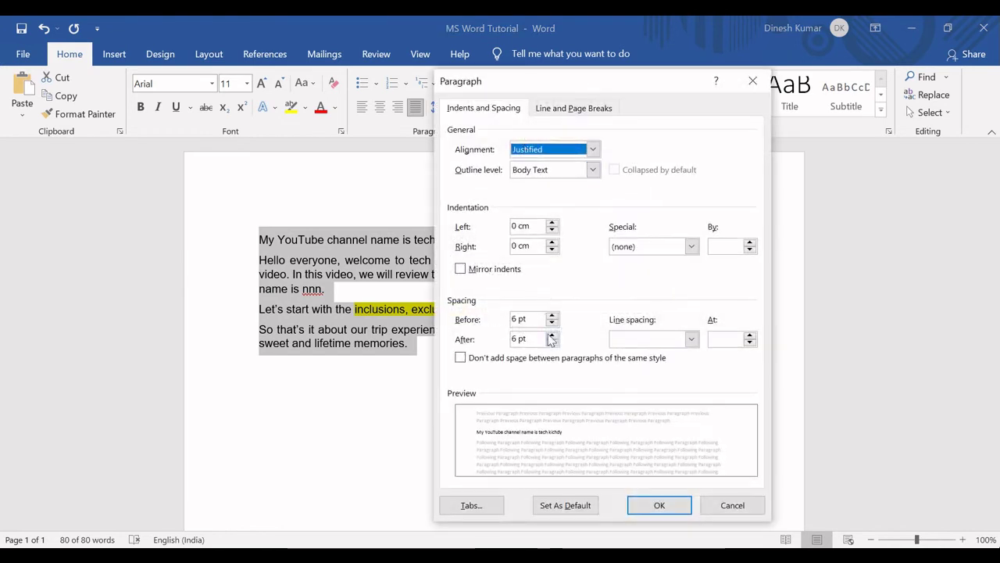
{"action": "left_click", "coordinate": [692, 339]}
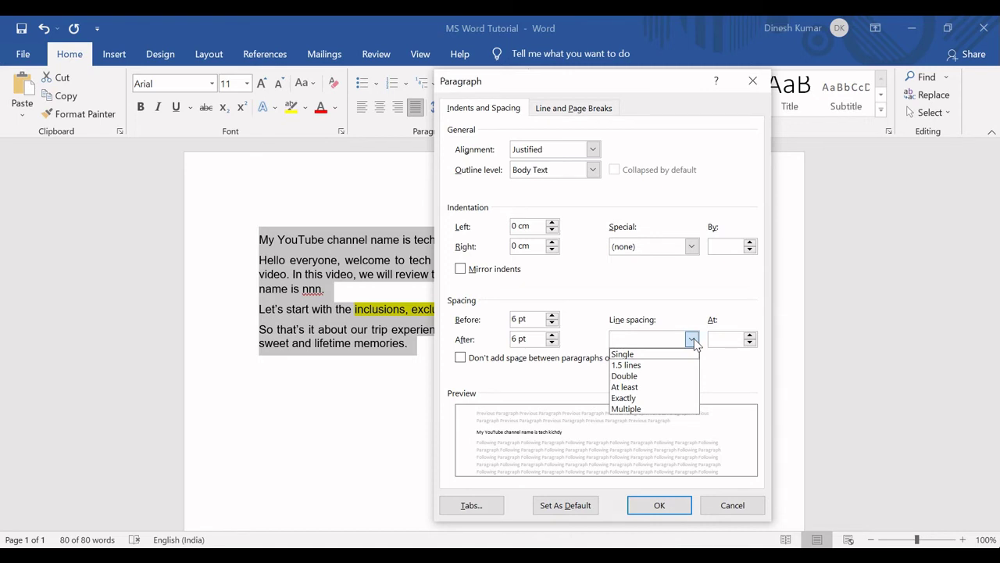
{"action": "left_click", "coordinate": [692, 341]}
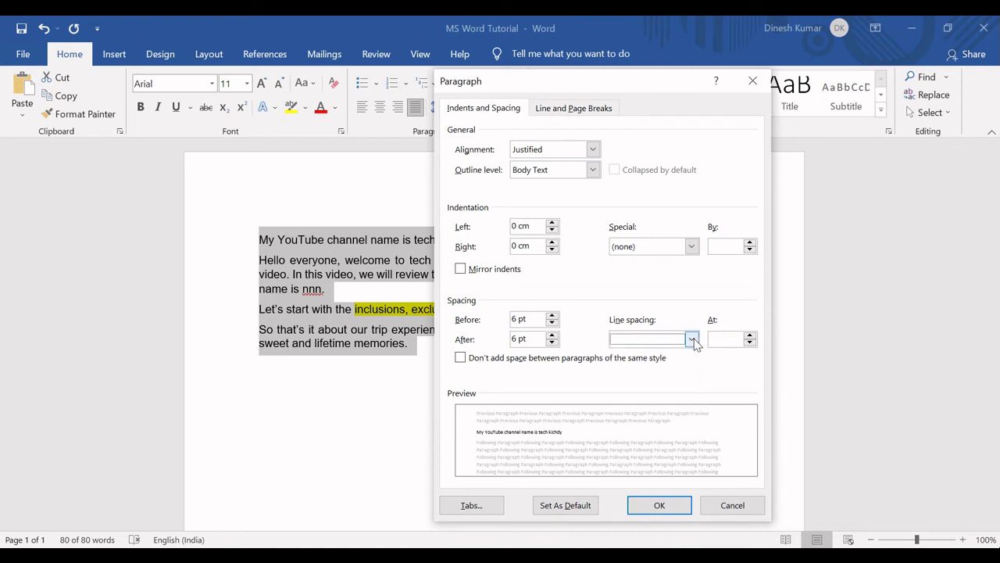
{"action": "left_click", "coordinate": [692, 341]}
{"action": "left_click", "coordinate": [654, 354]}
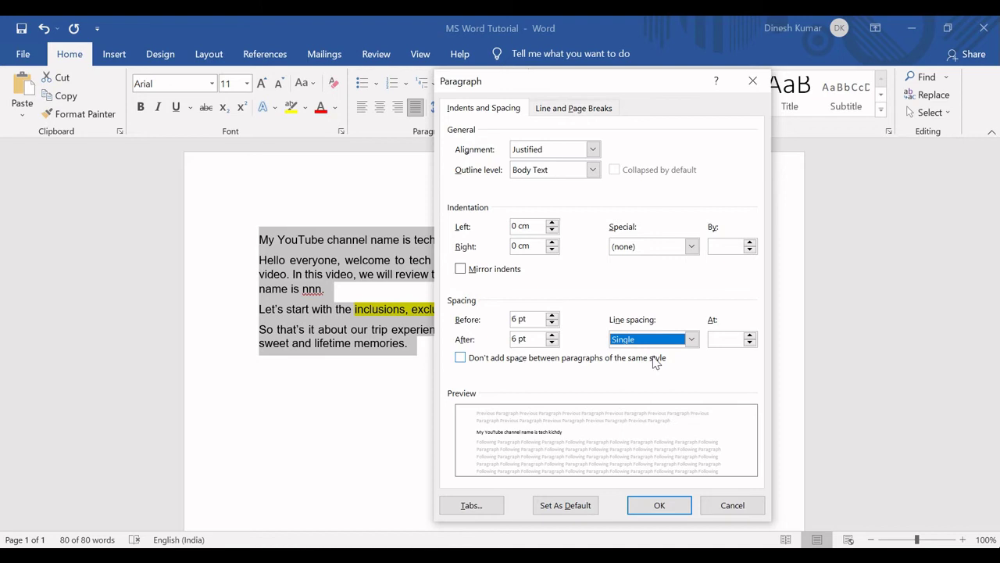
{"action": "left_click", "coordinate": [691, 341]}
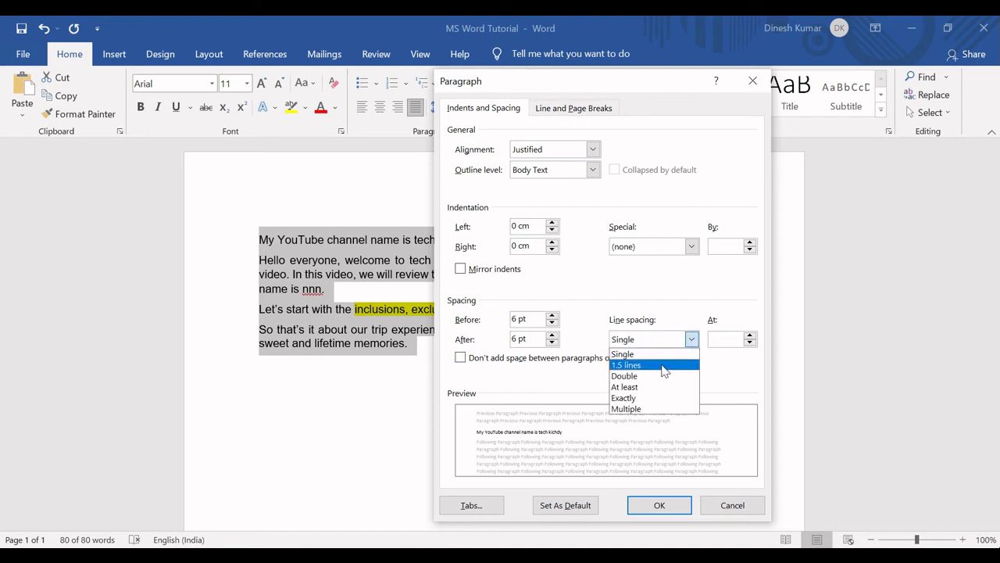
{"action": "left_click", "coordinate": [663, 371]}
{"action": "left_click", "coordinate": [661, 505]}
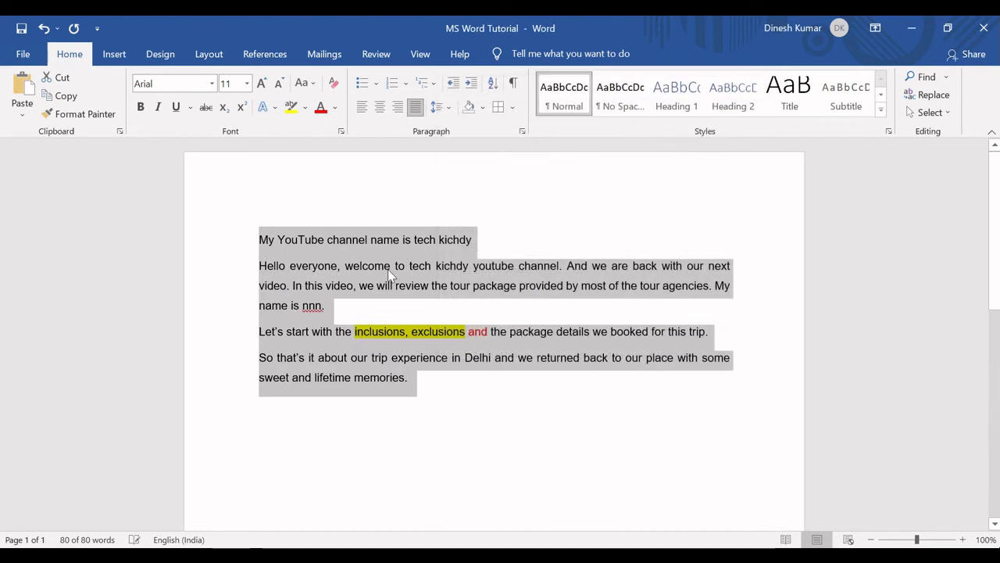
Select and deselect the Hello everyone paragraph through 'nnn.', leaving the cursor at the text's end.
{"action": "left_click", "coordinate": [287, 279]}
{"action": "left_click_drag", "start_coordinate": [255, 266], "coordinate": [328, 310]}
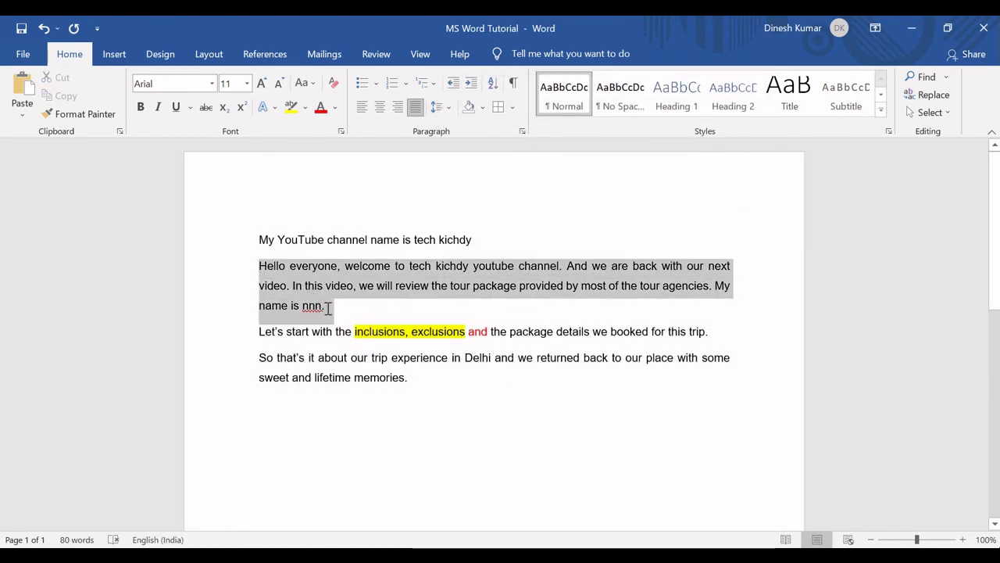
{"action": "left_click", "coordinate": [280, 271]}
{"action": "left_click_drag", "start_coordinate": [258, 266], "coordinate": [325, 304]}
{"action": "left_click", "coordinate": [325, 304]}
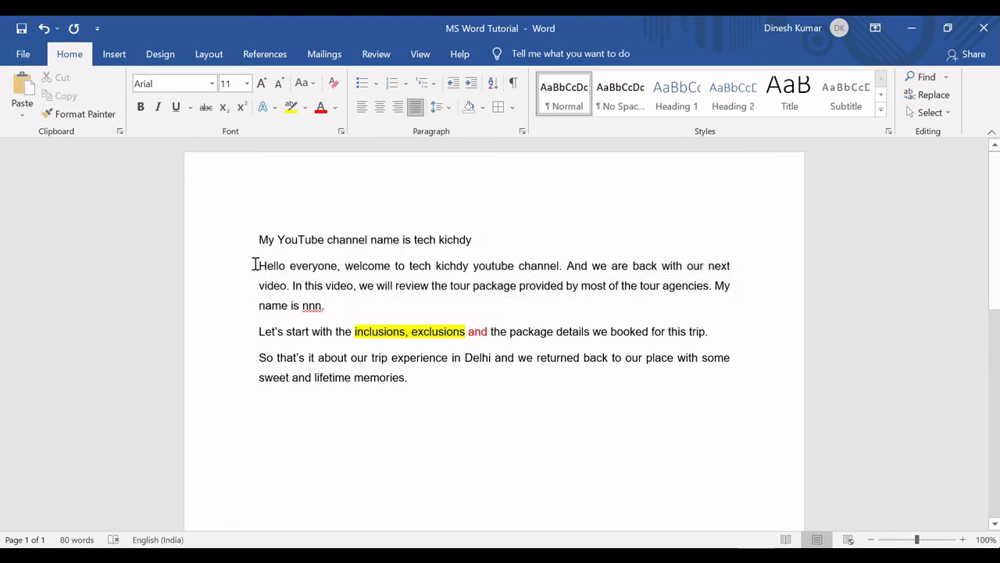
{"action": "left_click_drag", "start_coordinate": [255, 264], "coordinate": [326, 307]}
{"action": "left_click", "coordinate": [326, 306]}
{"action": "left_click", "coordinate": [329, 311]}
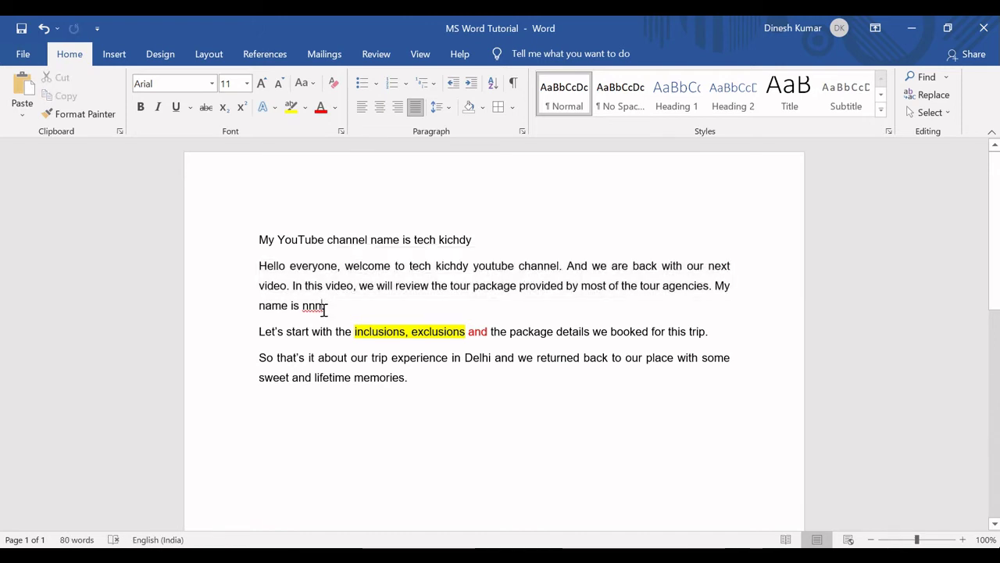
{"action": "left_click", "coordinate": [433, 380]}
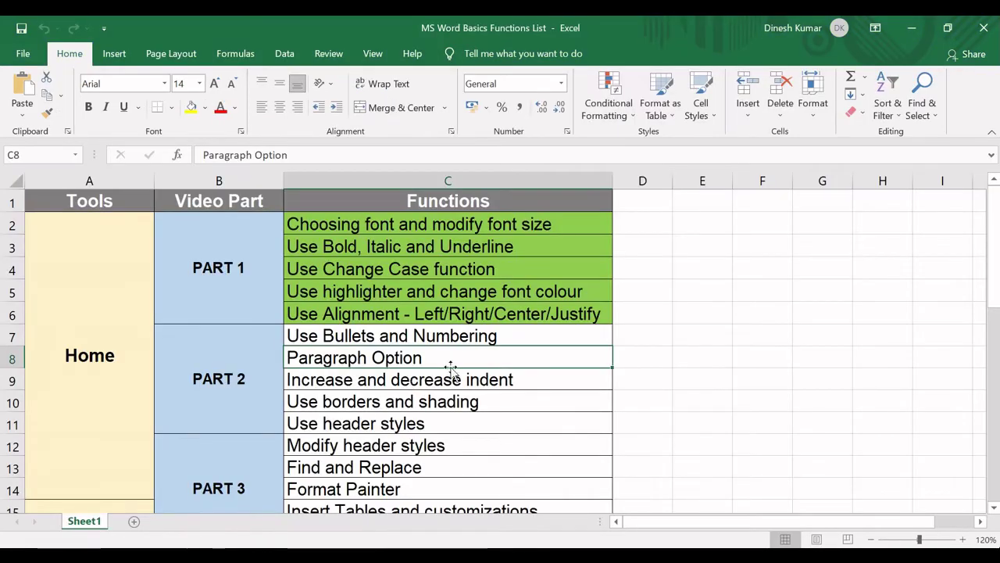
Fill checklist cells C7:C8 (Use Bullets and Numbering, Paragraph Option) green in Excel.
{"action": "left_click", "coordinate": [366, 336]}
{"action": "left_click_drag", "start_coordinate": [366, 336], "coordinate": [367, 356]}
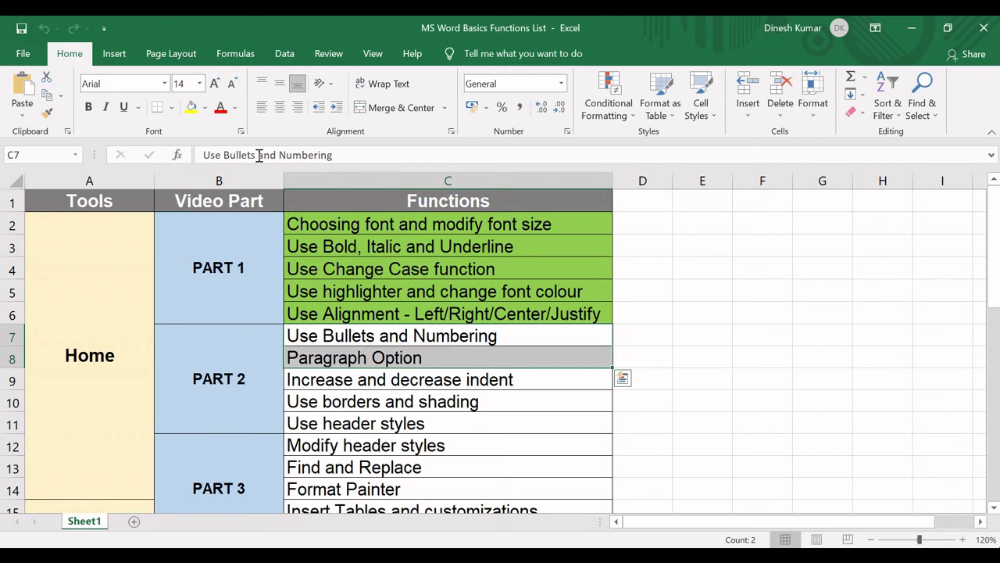
{"action": "left_click", "coordinate": [207, 111]}
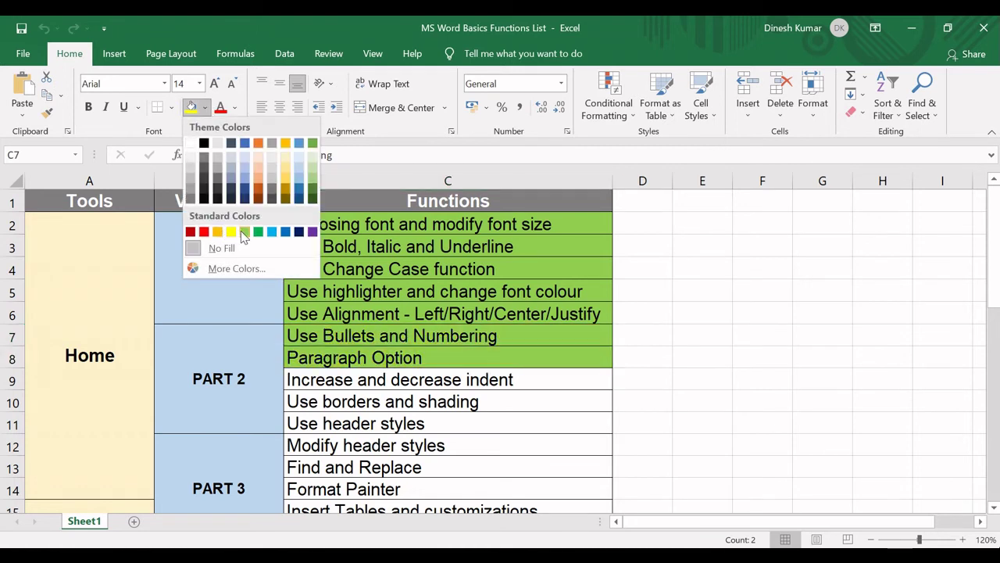
{"action": "left_click", "coordinate": [243, 233]}
{"action": "left_click", "coordinate": [378, 378]}
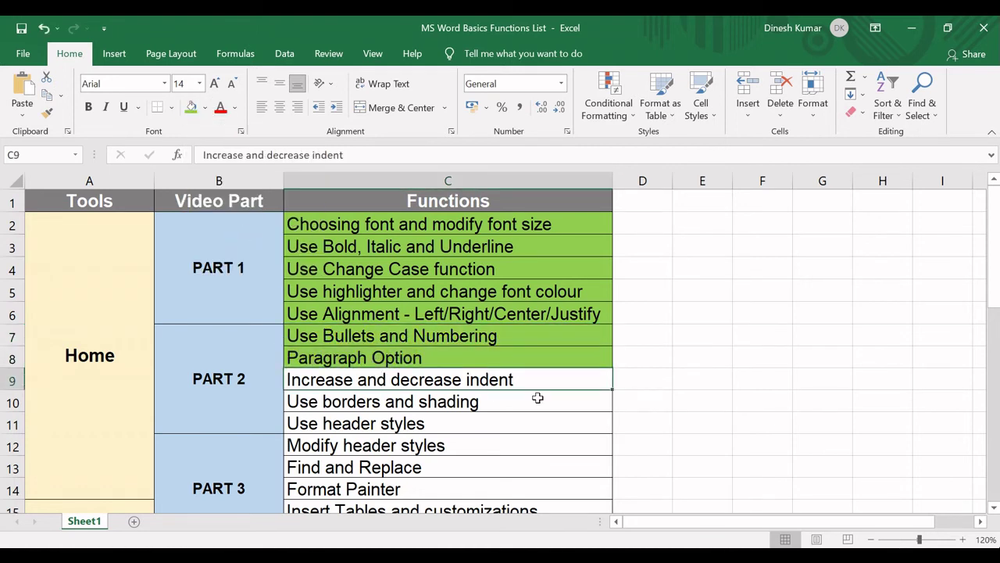
Try increasing and decreasing the indent of all four paragraphs, ending flush at the left margin.
{"action": "key", "text": "alt+Tab"}
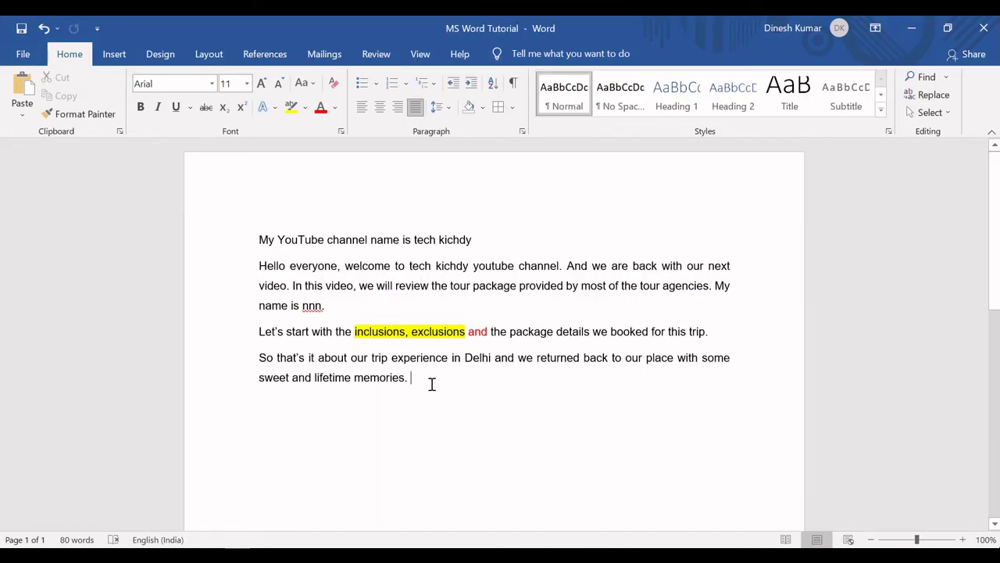
{"action": "left_click_drag", "start_coordinate": [412, 379], "coordinate": [238, 240]}
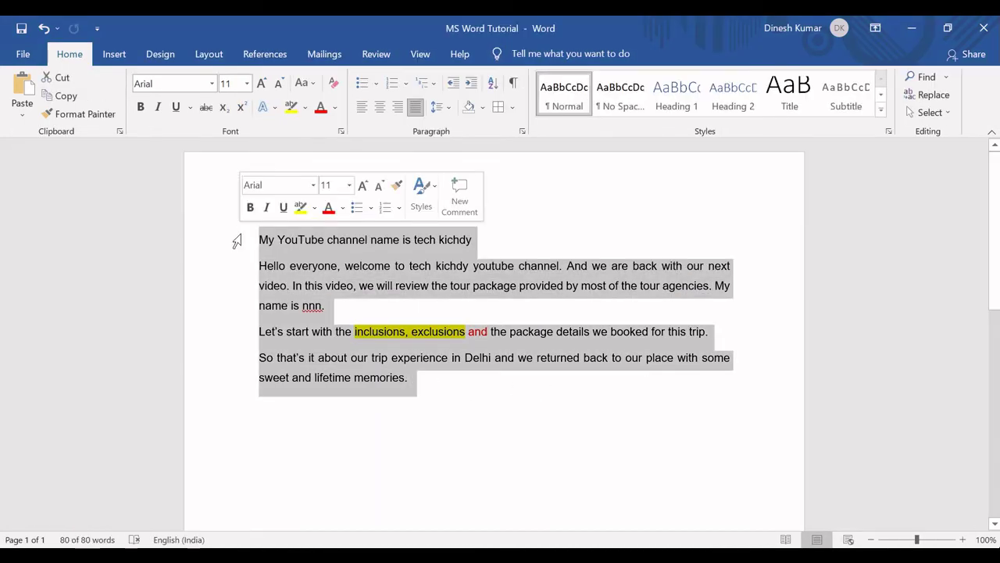
{"action": "left_click", "coordinate": [471, 84]}
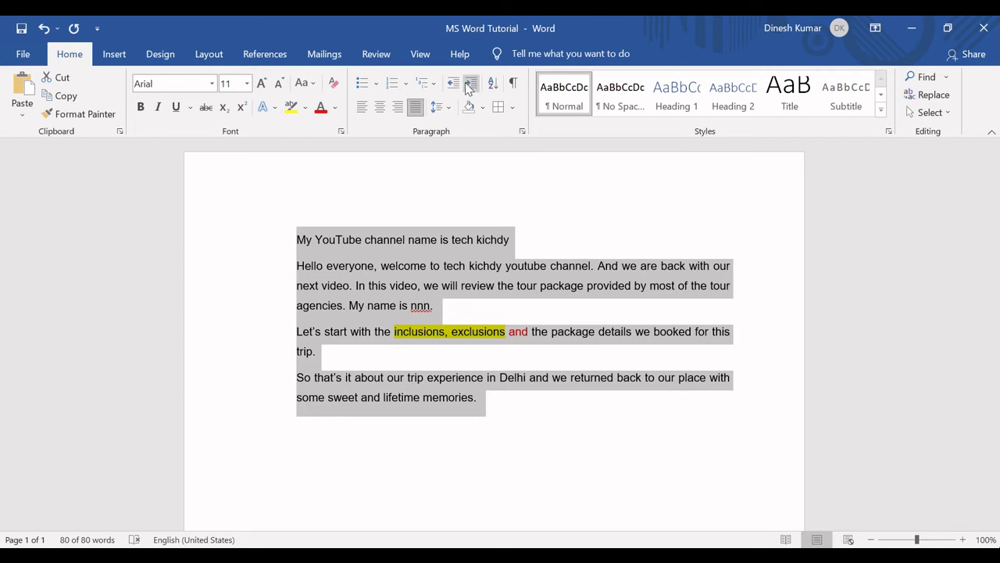
{"action": "left_click", "coordinate": [472, 84]}
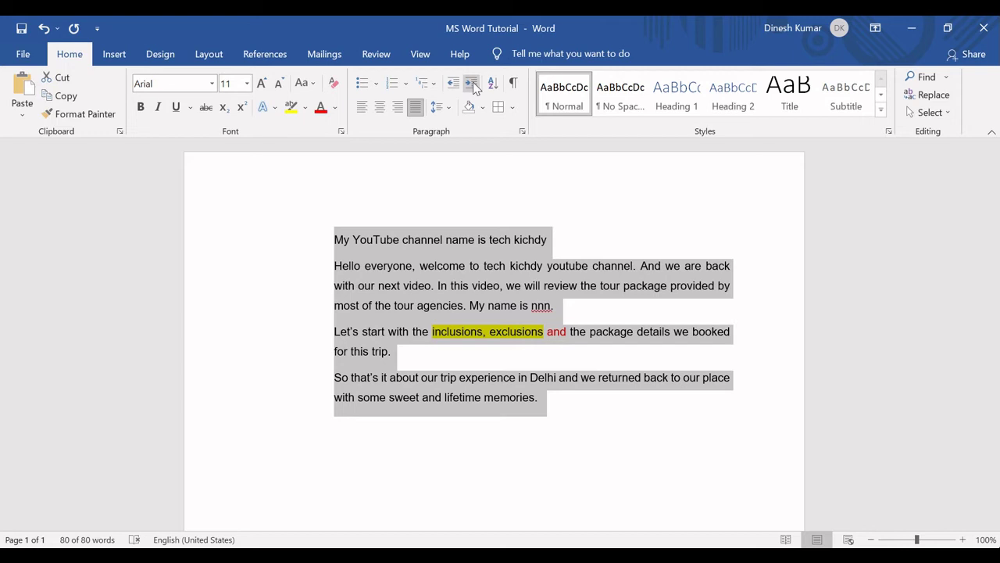
{"action": "left_click", "coordinate": [455, 85]}
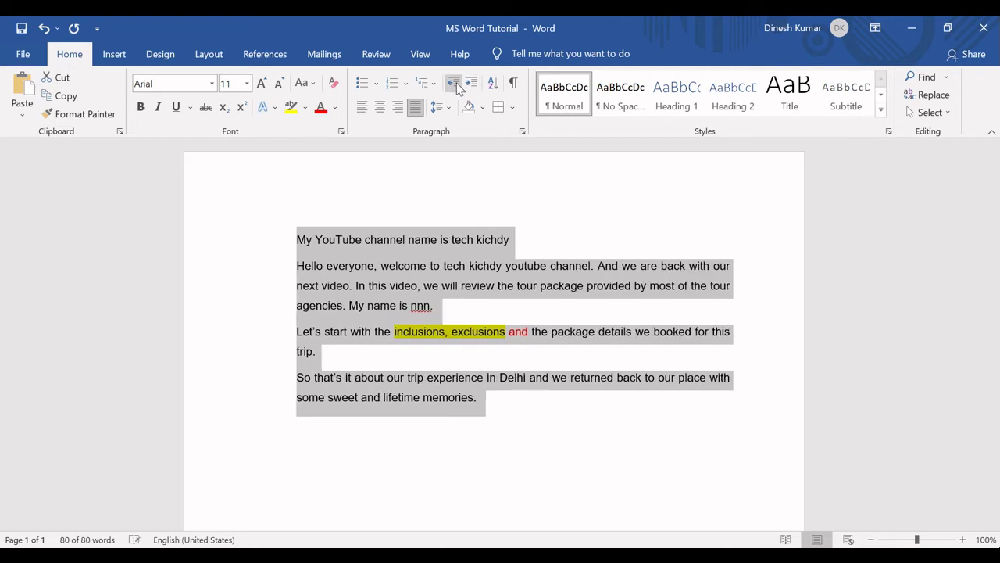
{"action": "left_click", "coordinate": [458, 88]}
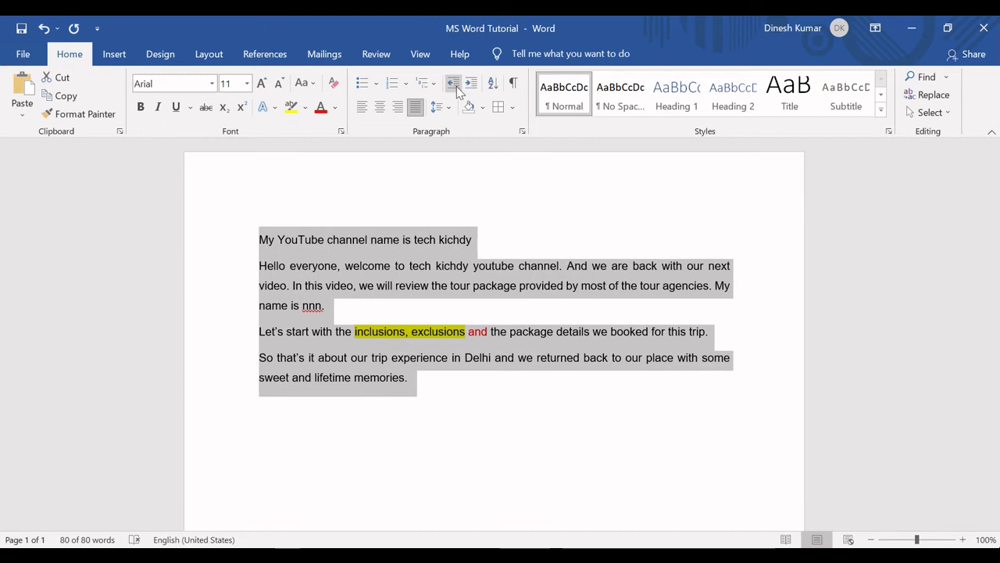
{"action": "left_click", "coordinate": [469, 90]}
{"action": "left_click", "coordinate": [469, 91]}
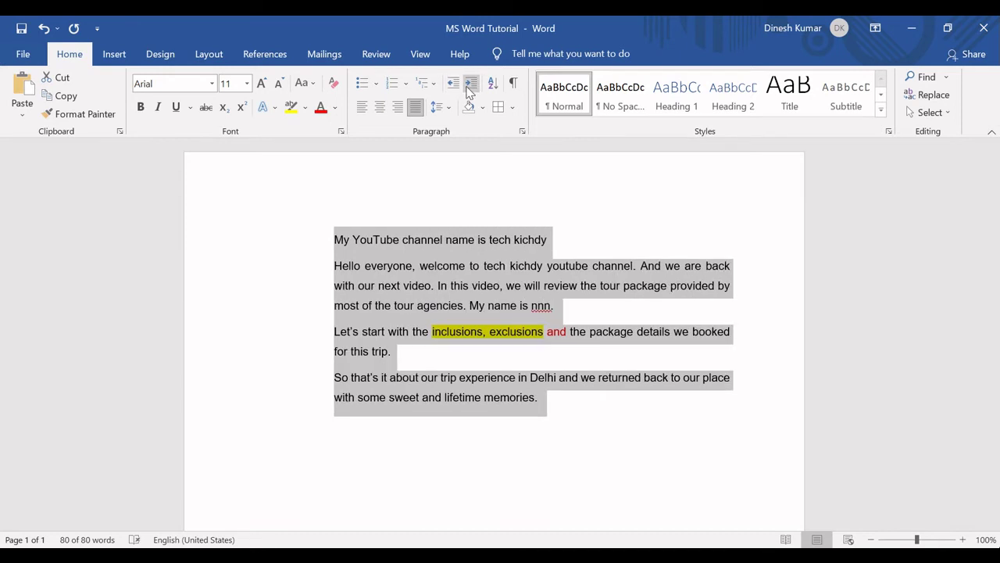
{"action": "left_click", "coordinate": [455, 86]}
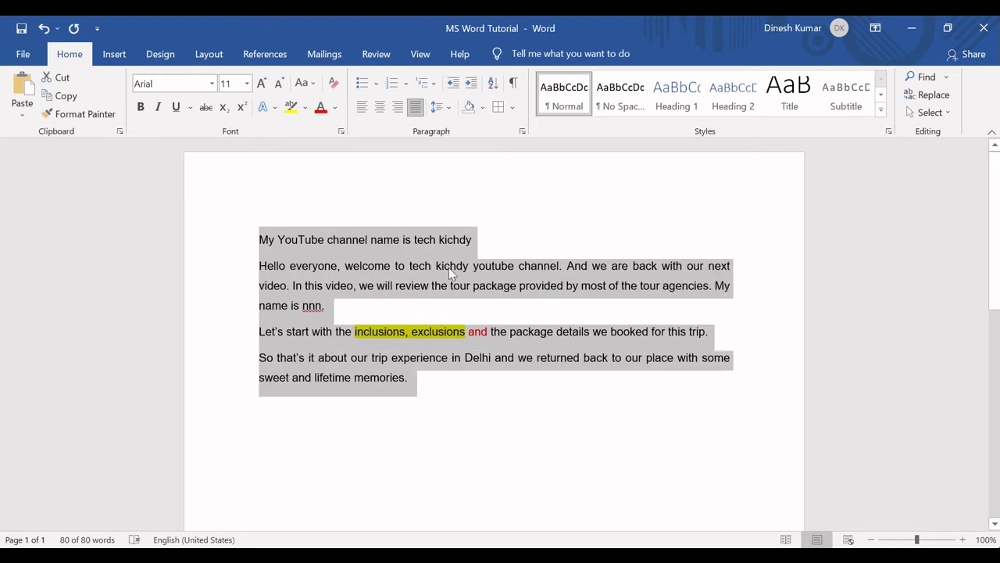
{"action": "left_click", "coordinate": [437, 379]}
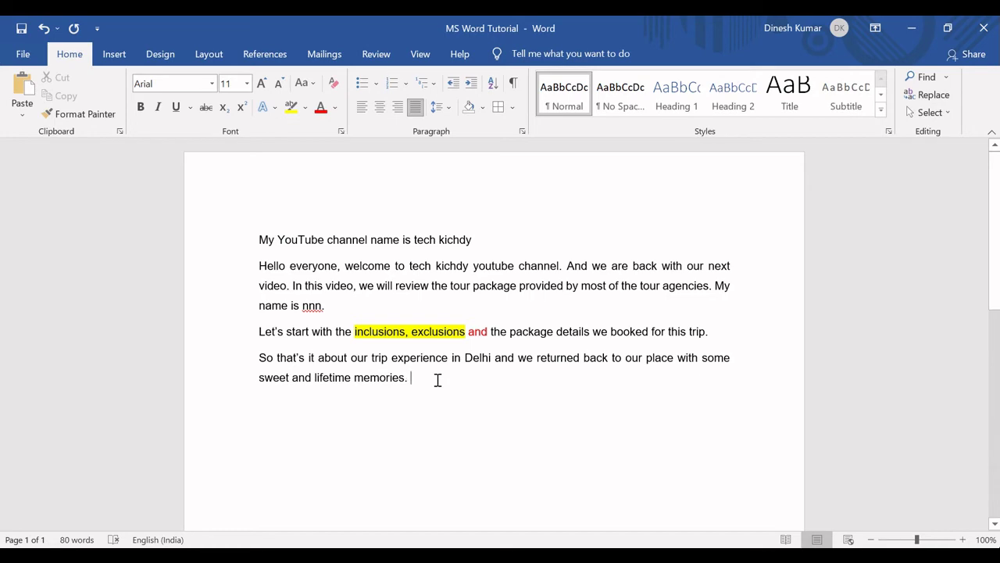
Fill the indent item's cell C9 green in the Excel checklist, then return to Word.
{"action": "key", "text": "alt+Tab"}
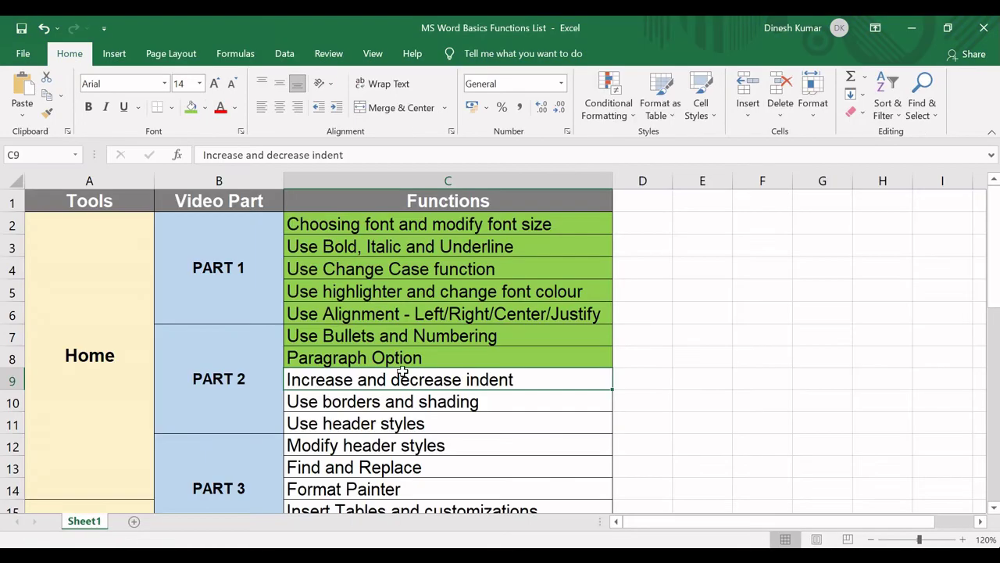
{"action": "left_click", "coordinate": [191, 110]}
{"action": "left_click", "coordinate": [545, 404]}
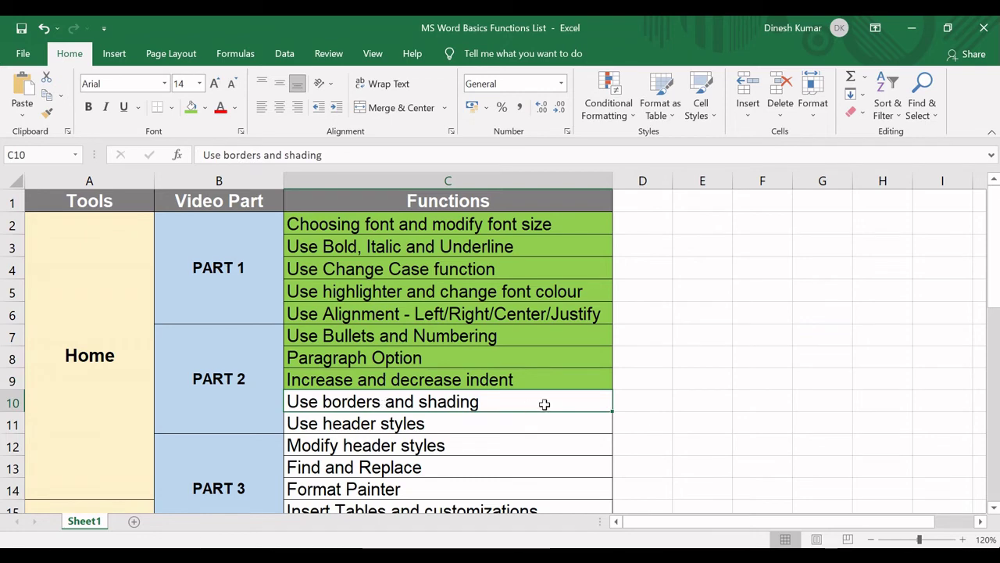
{"action": "key", "text": "alt+Tab"}
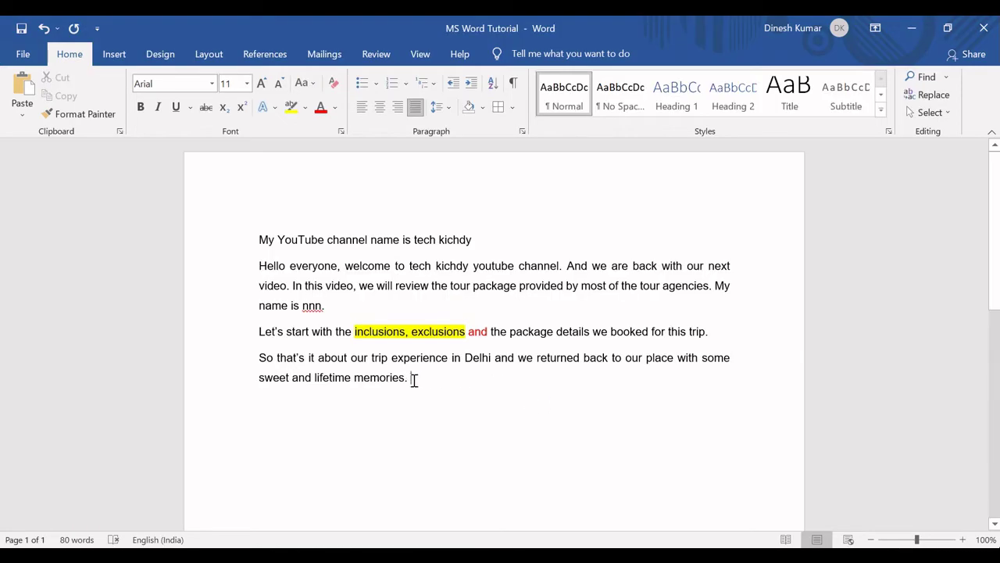
Box each of the four paragraphs with the All Borders option.
{"action": "left_click_drag", "start_coordinate": [396, 373], "coordinate": [228, 201]}
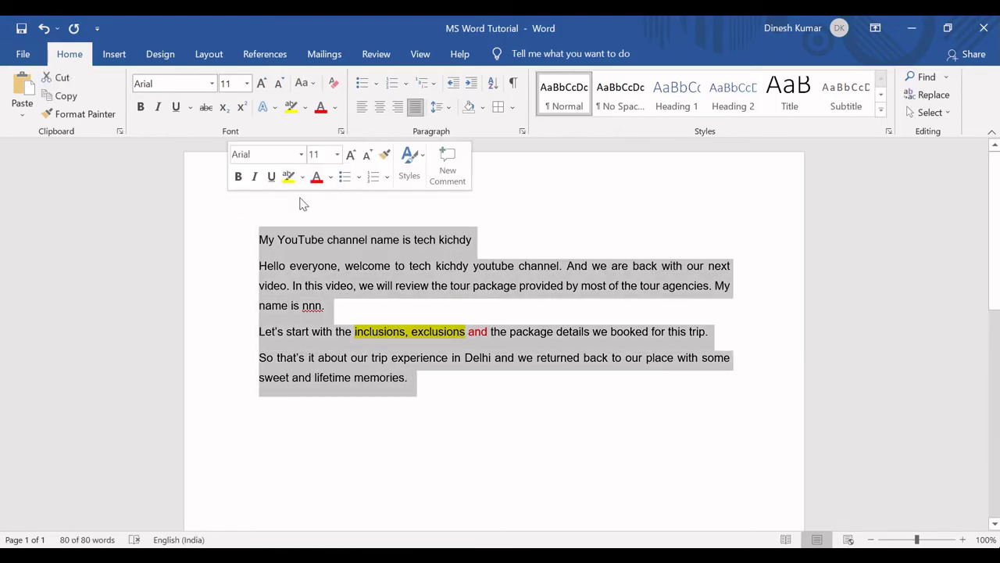
{"action": "left_click", "coordinate": [513, 109]}
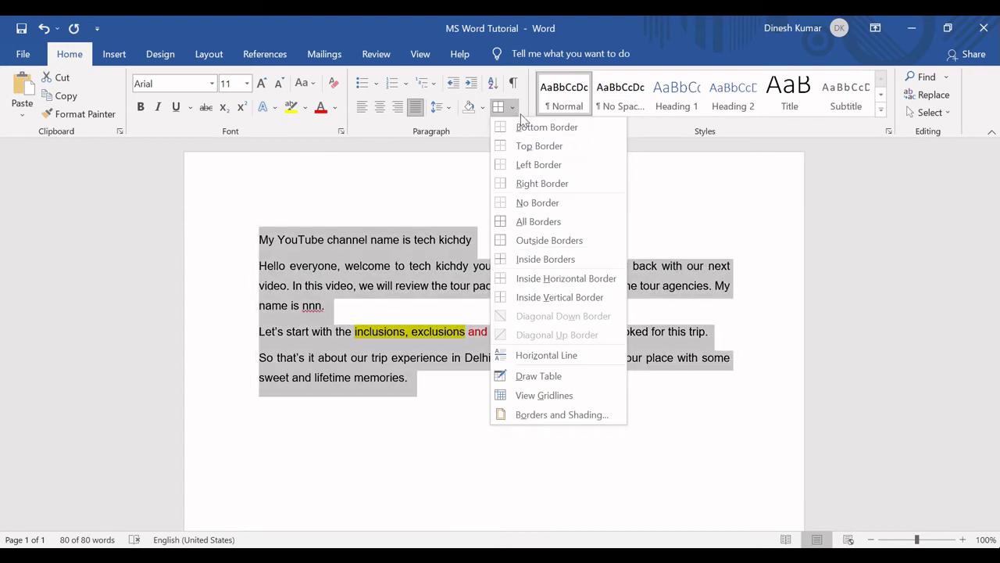
{"action": "left_click", "coordinate": [514, 112]}
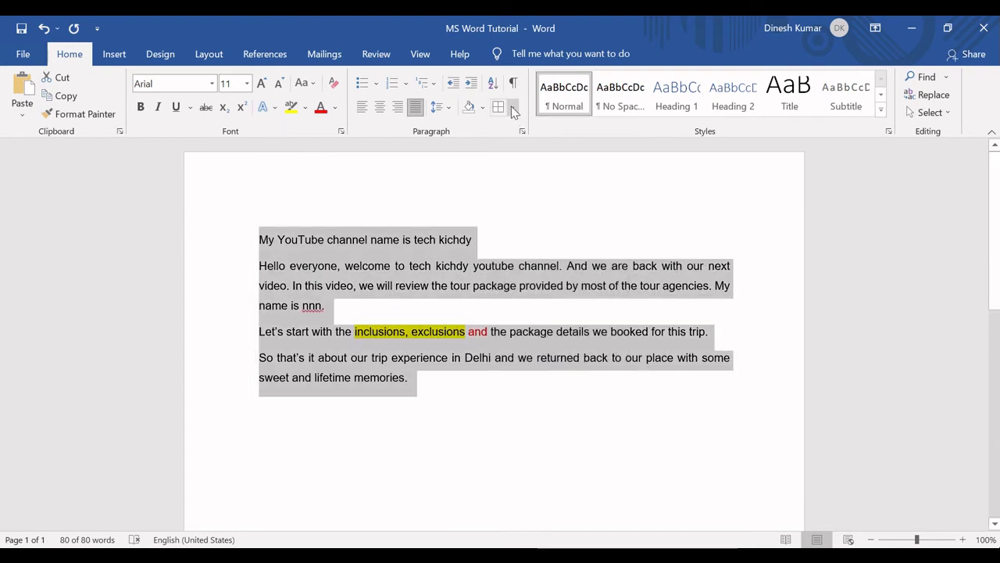
{"action": "left_click", "coordinate": [514, 112]}
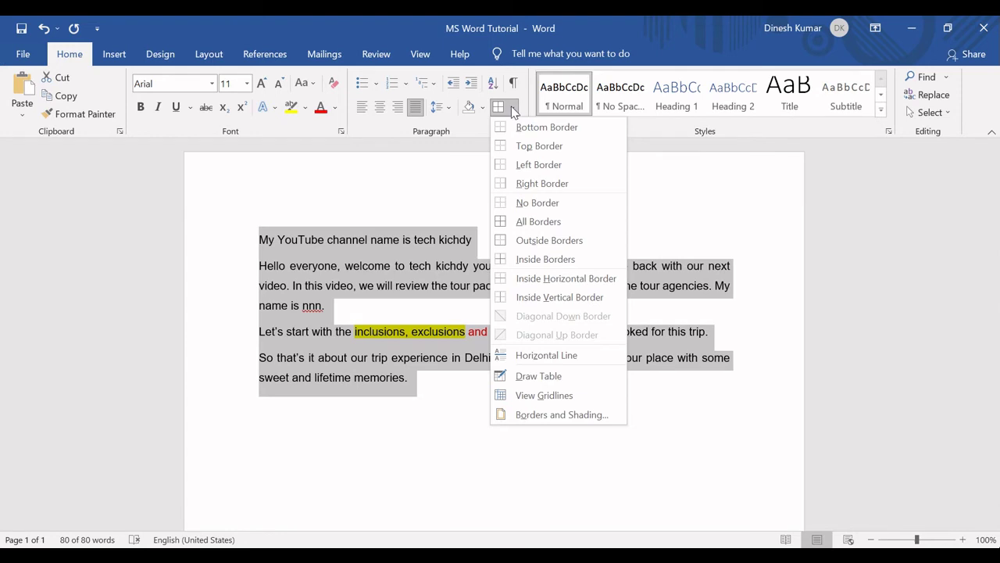
{"action": "left_click", "coordinate": [536, 222]}
{"action": "left_click", "coordinate": [360, 423]}
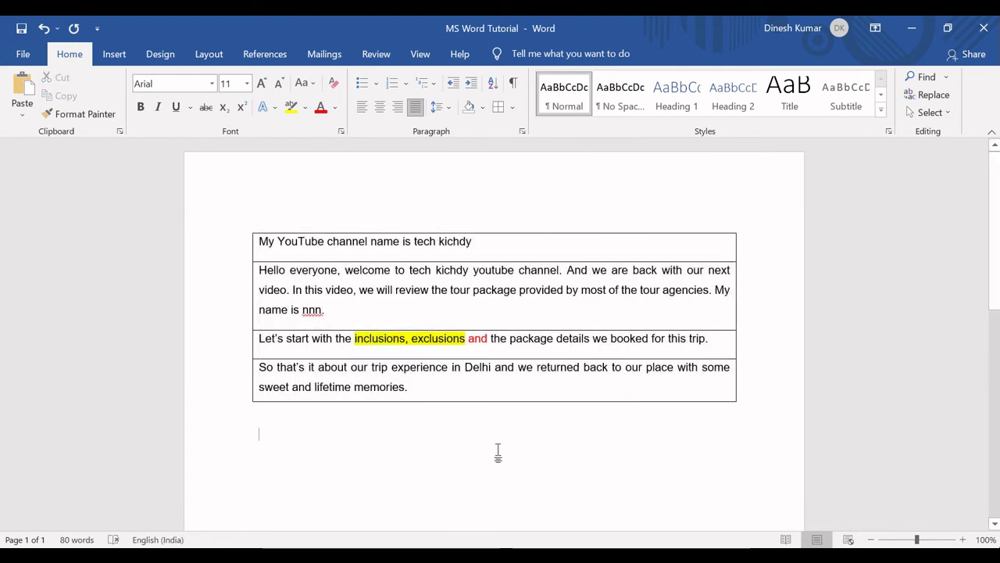
Experiment with toggling the boxes' top border, then undo the borders.
{"action": "left_click", "coordinate": [261, 243]}
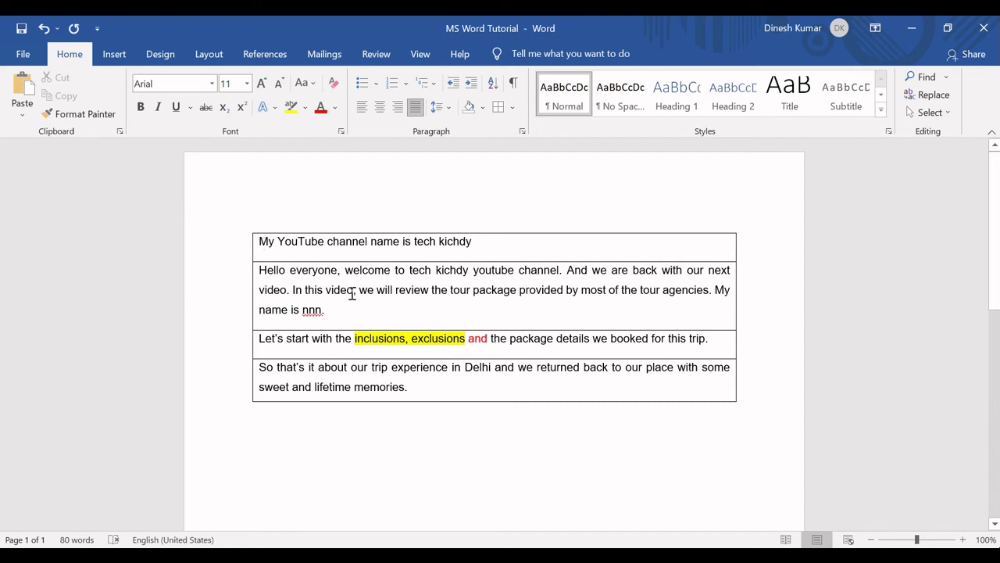
{"action": "left_click_drag", "start_coordinate": [413, 393], "coordinate": [253, 247]}
{"action": "left_click", "coordinate": [513, 107]}
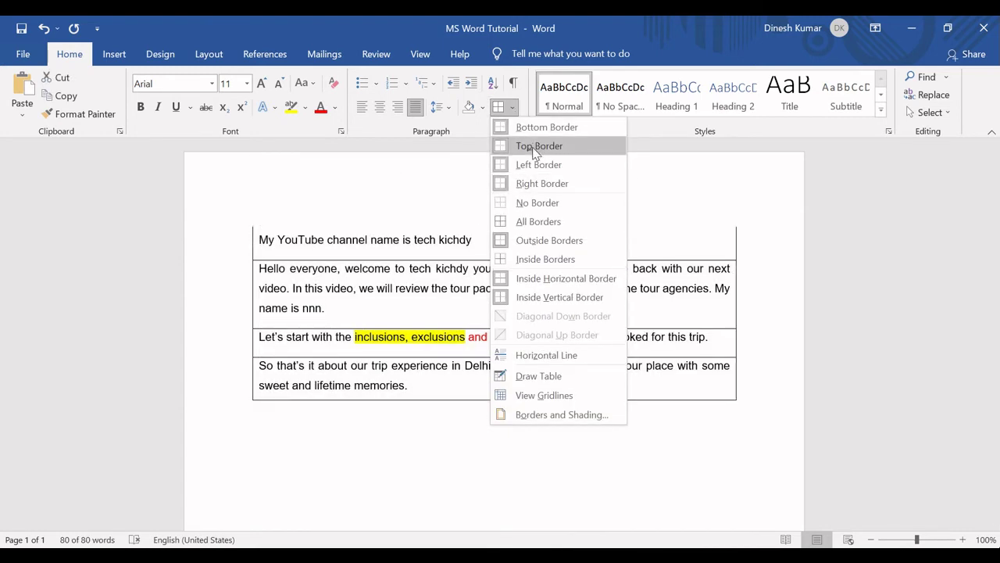
{"action": "left_click", "coordinate": [536, 148]}
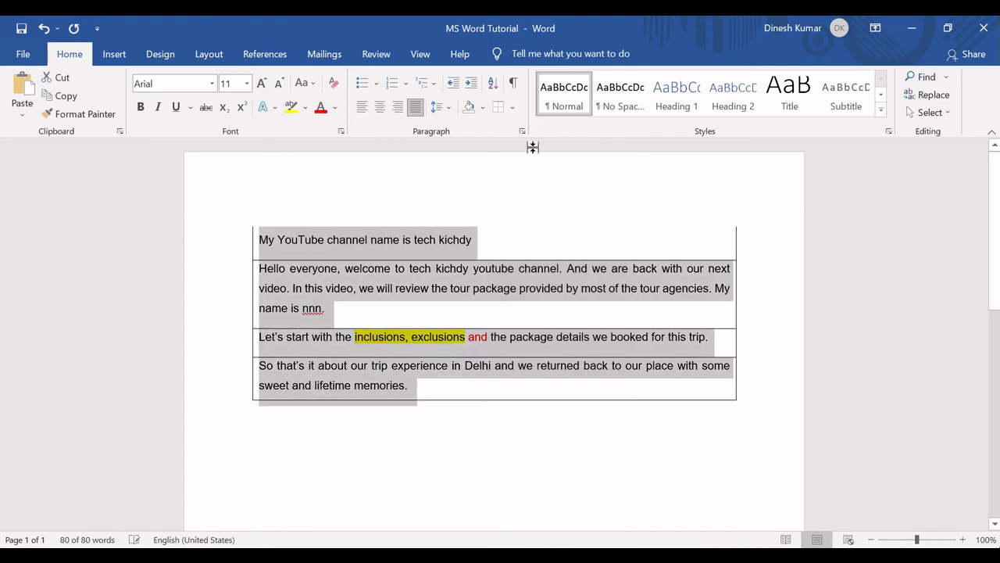
{"action": "left_click", "coordinate": [461, 415]}
{"action": "key", "text": "ctrl+a"}
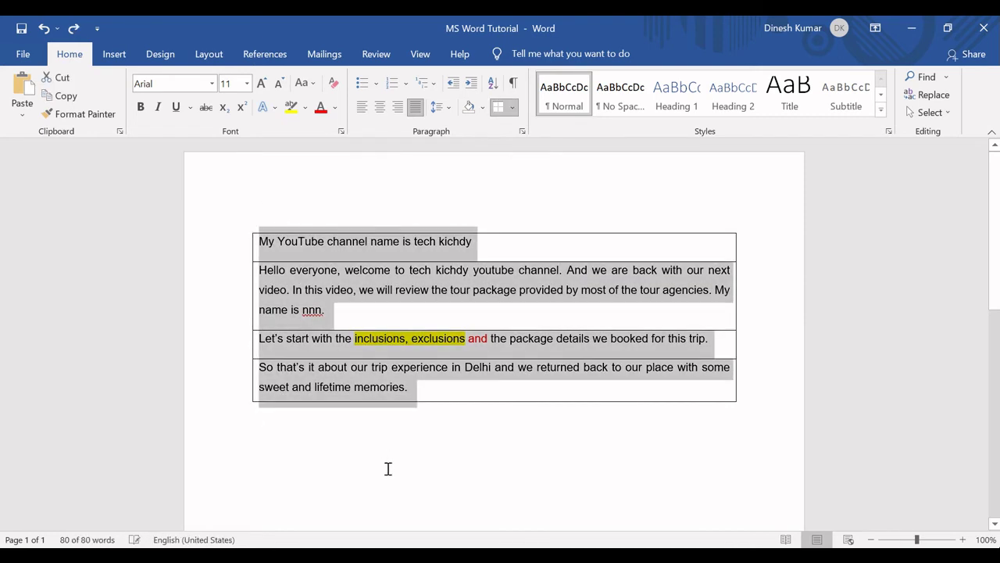
{"action": "key", "text": "ctrl+z"}
{"action": "left_click", "coordinate": [448, 509]}
Try adding a top border line above the text, then undo it.
{"action": "left_click", "coordinate": [246, 245]}
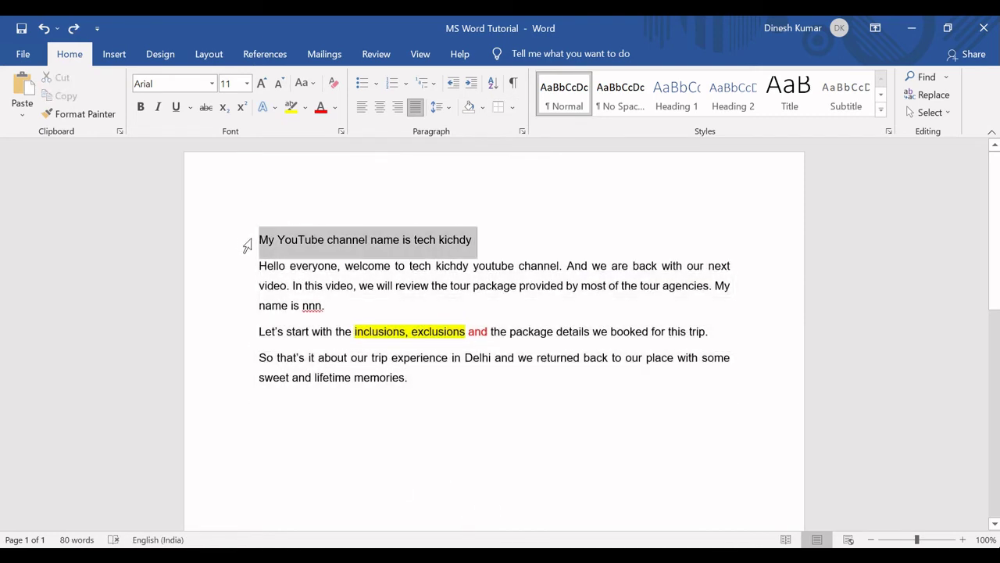
{"action": "left_click_drag", "start_coordinate": [260, 243], "coordinate": [419, 404]}
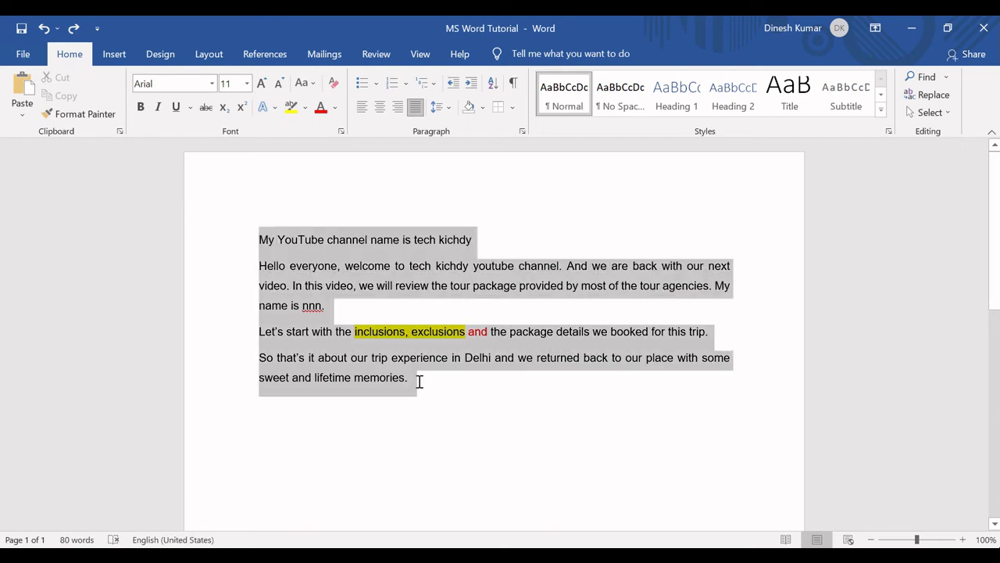
{"action": "left_click", "coordinate": [512, 107]}
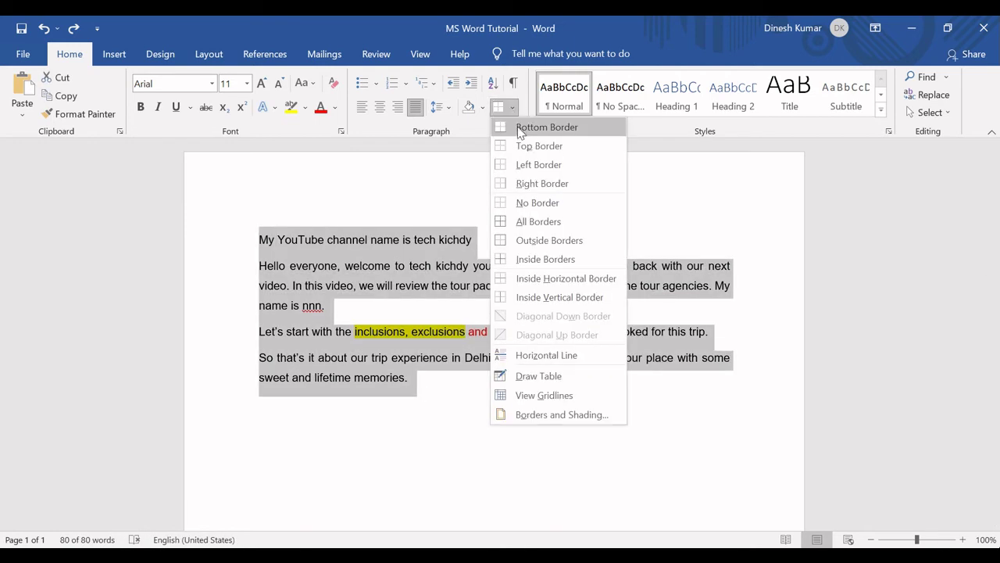
{"action": "left_click", "coordinate": [526, 147]}
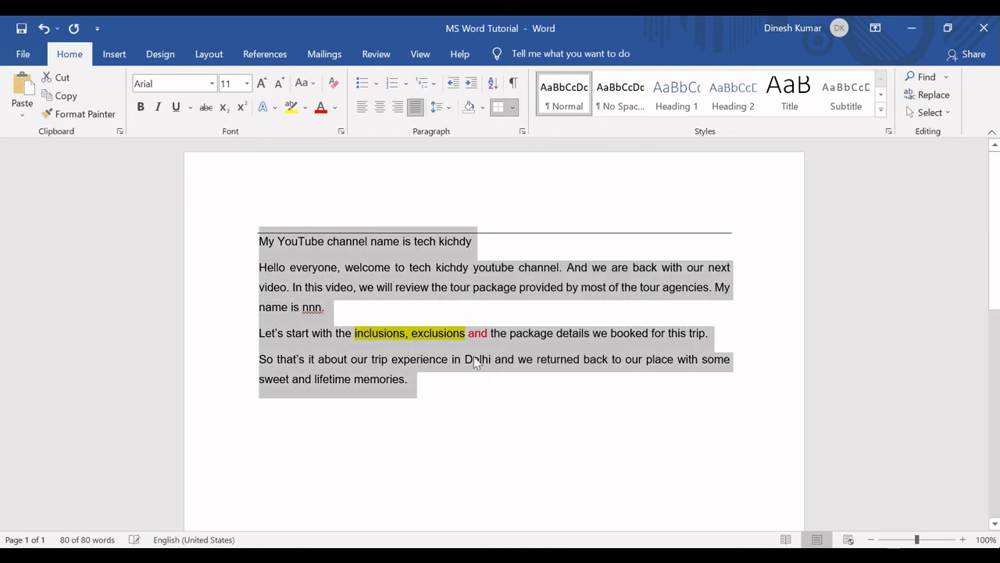
{"action": "left_click", "coordinate": [438, 409]}
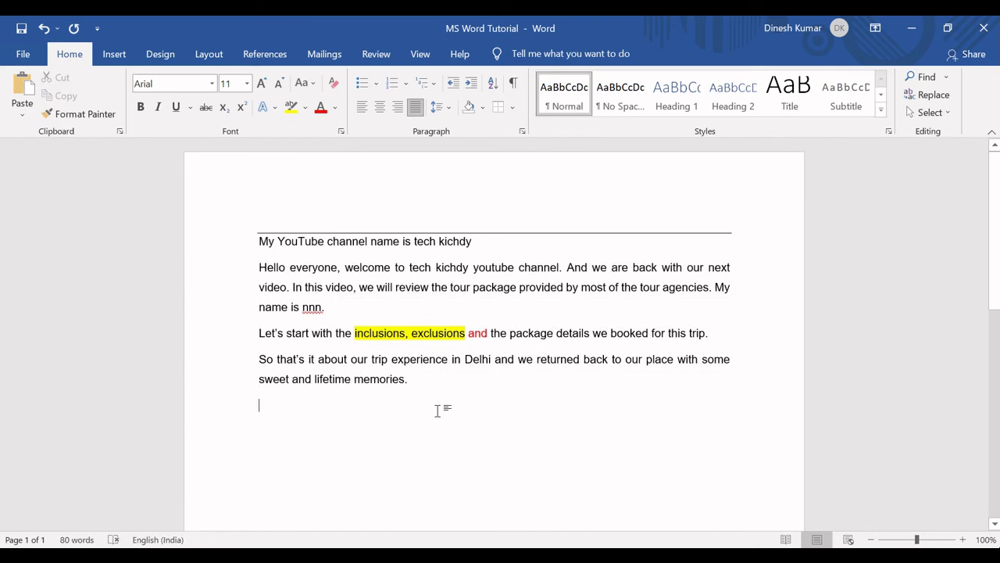
{"action": "key", "text": "ctrl+z"}
{"action": "left_click", "coordinate": [438, 397]}
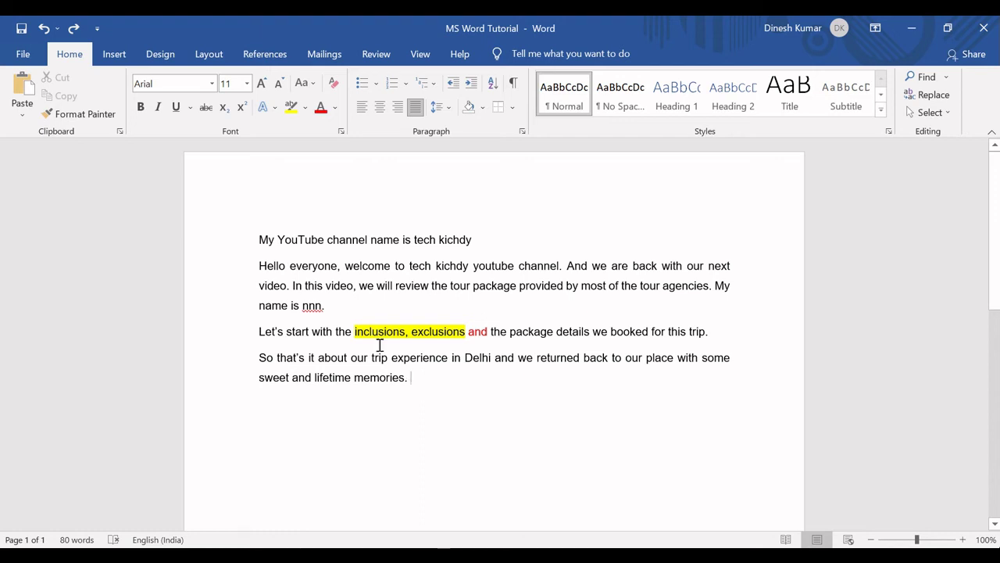
Reapply All Borders to the four paragraphs and select the last box's text.
{"action": "left_click_drag", "start_coordinate": [423, 385], "coordinate": [253, 233]}
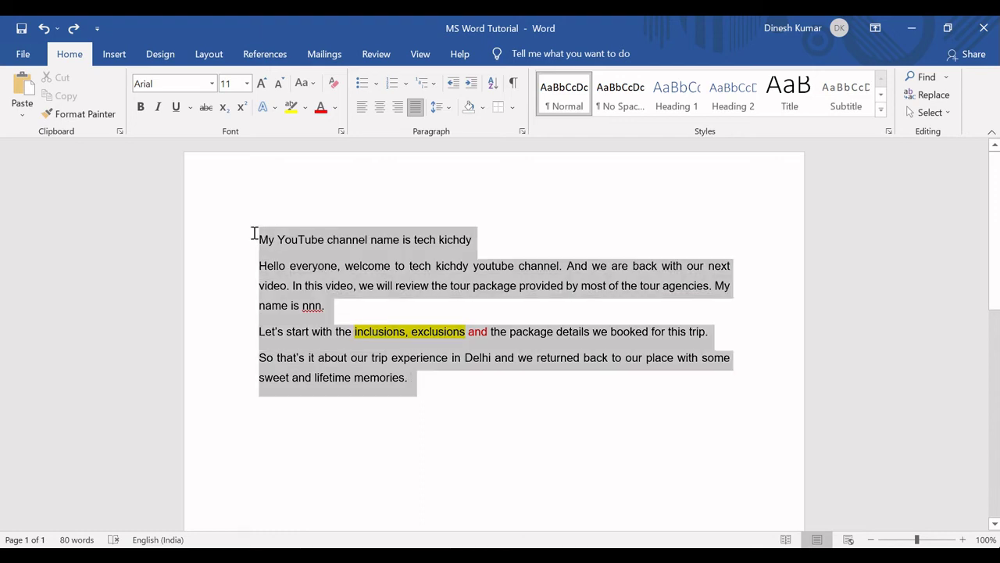
{"action": "left_click", "coordinate": [513, 107]}
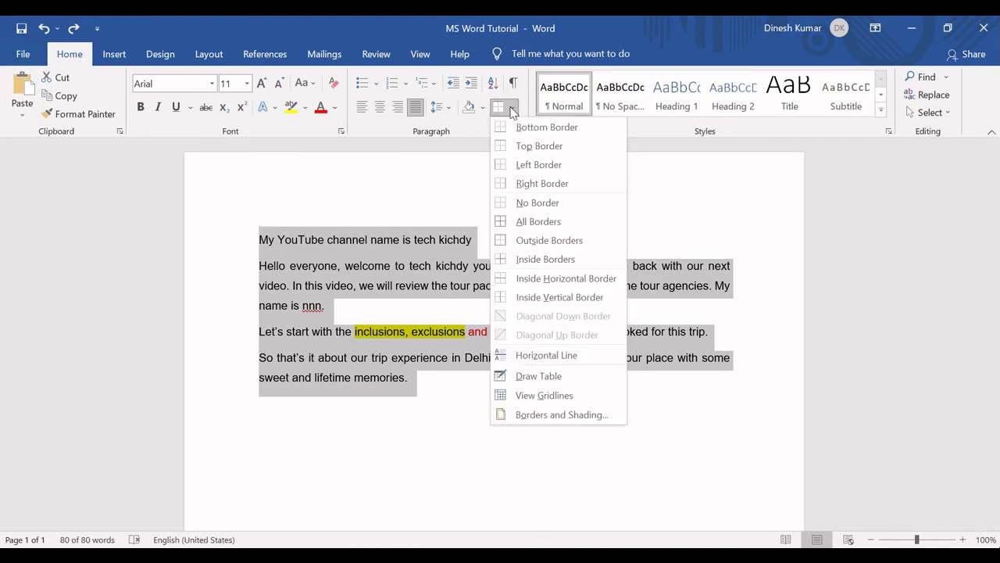
{"action": "left_click", "coordinate": [538, 222]}
{"action": "left_click", "coordinate": [451, 398]}
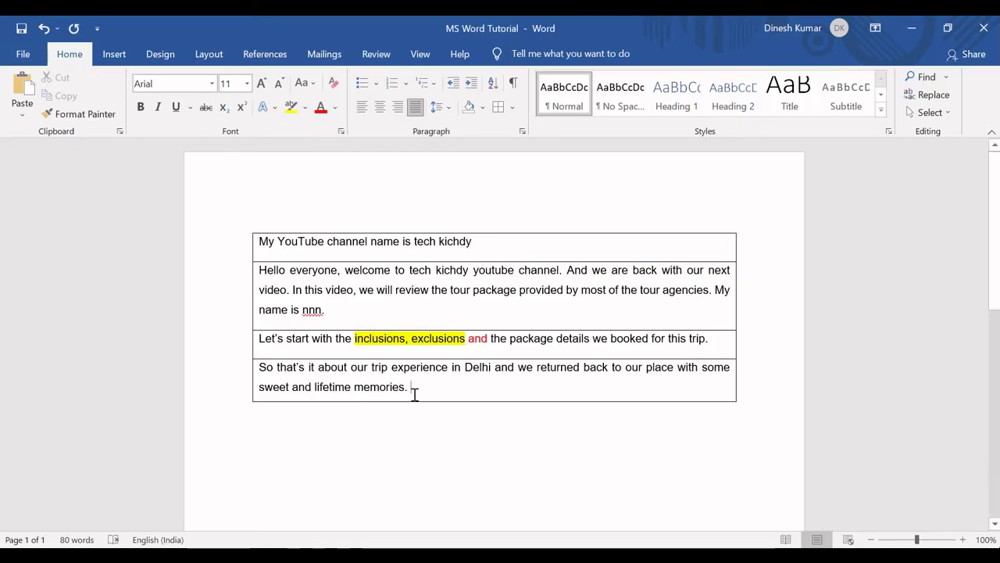
{"action": "left_click_drag", "start_coordinate": [415, 395], "coordinate": [257, 372]}
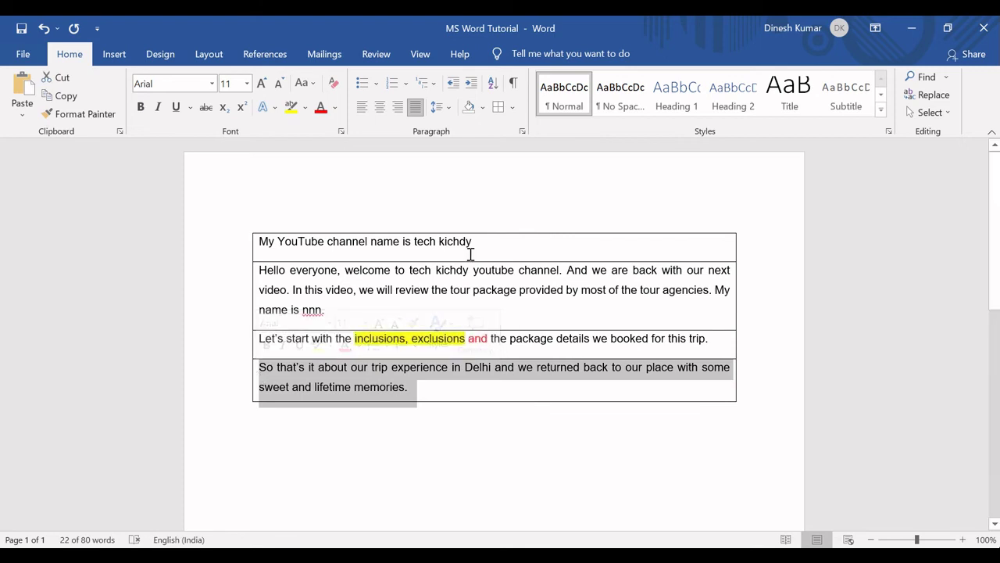
Shade the last box Yellow, the third box Light Green and the second box Light Orange.
{"action": "left_click", "coordinate": [484, 108]}
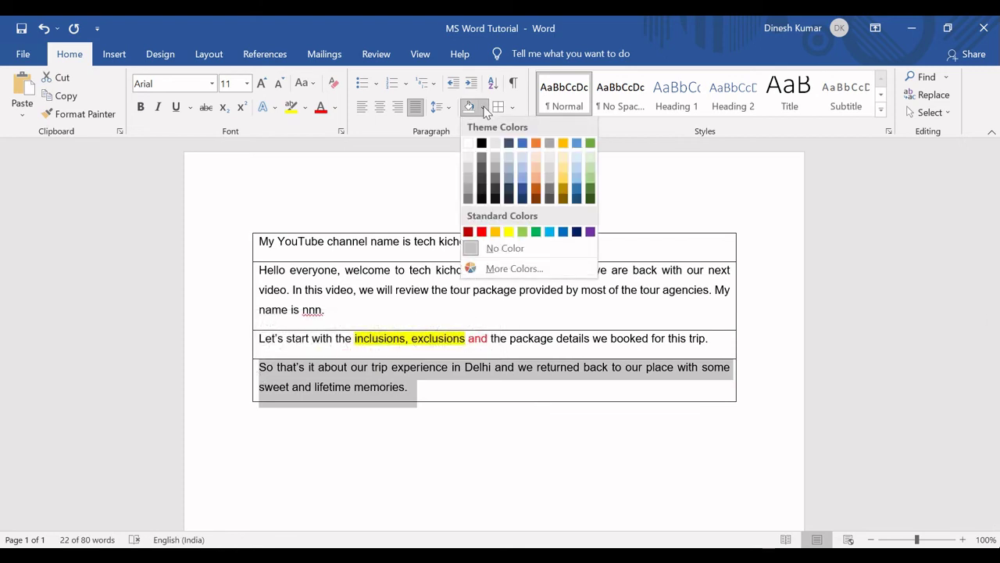
{"action": "left_click", "coordinate": [510, 234]}
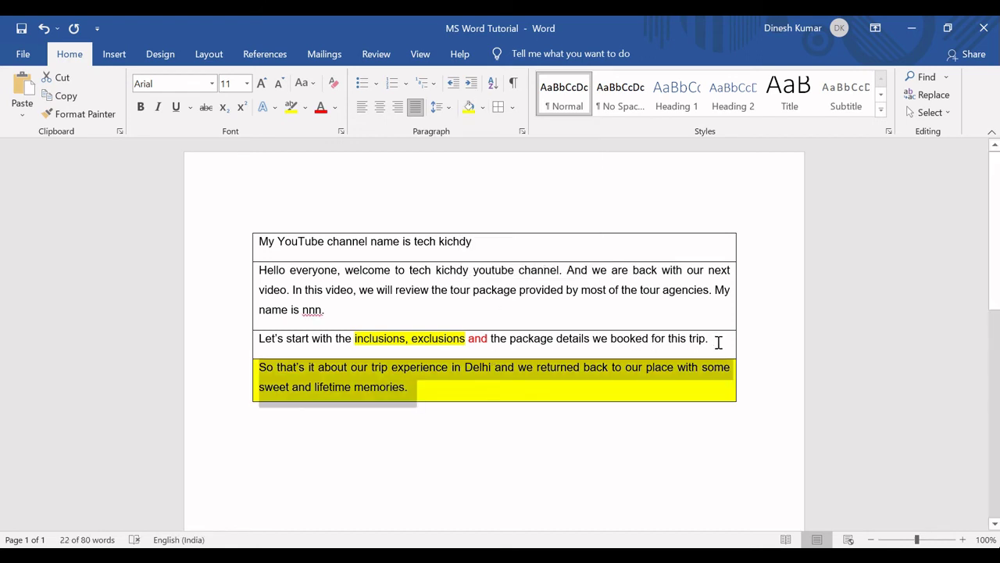
{"action": "left_click", "coordinate": [263, 337]}
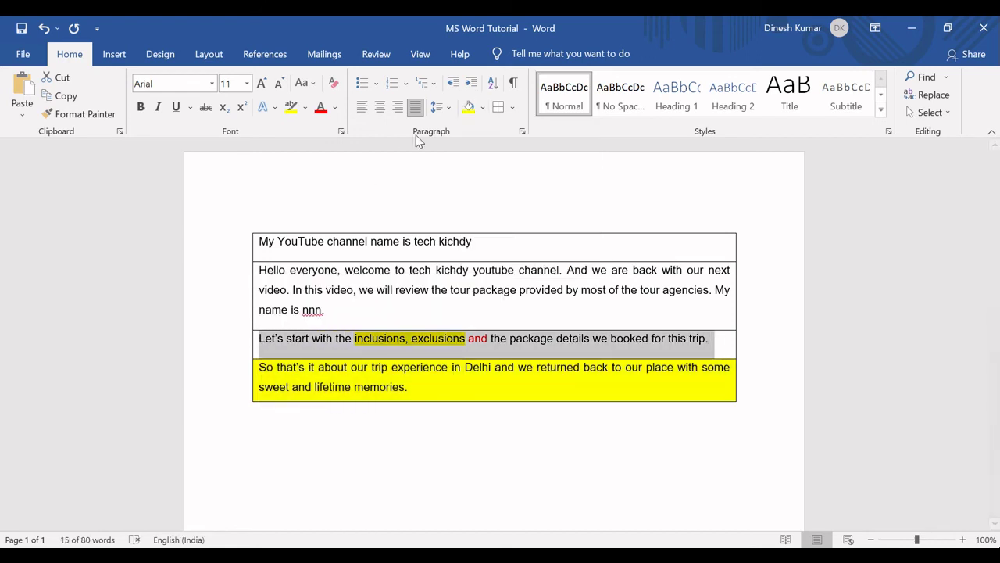
{"action": "left_click", "coordinate": [482, 107]}
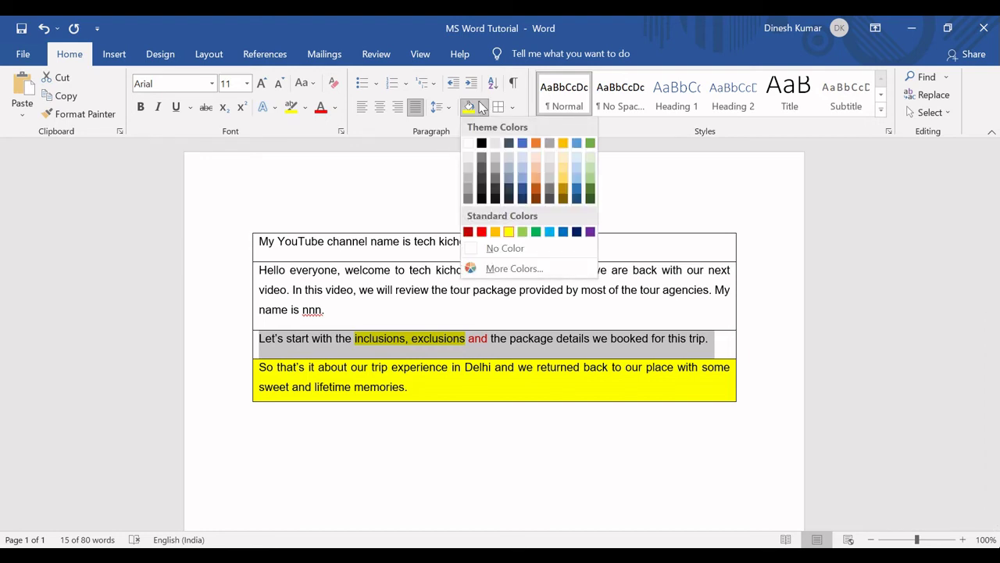
{"action": "left_click", "coordinate": [524, 231]}
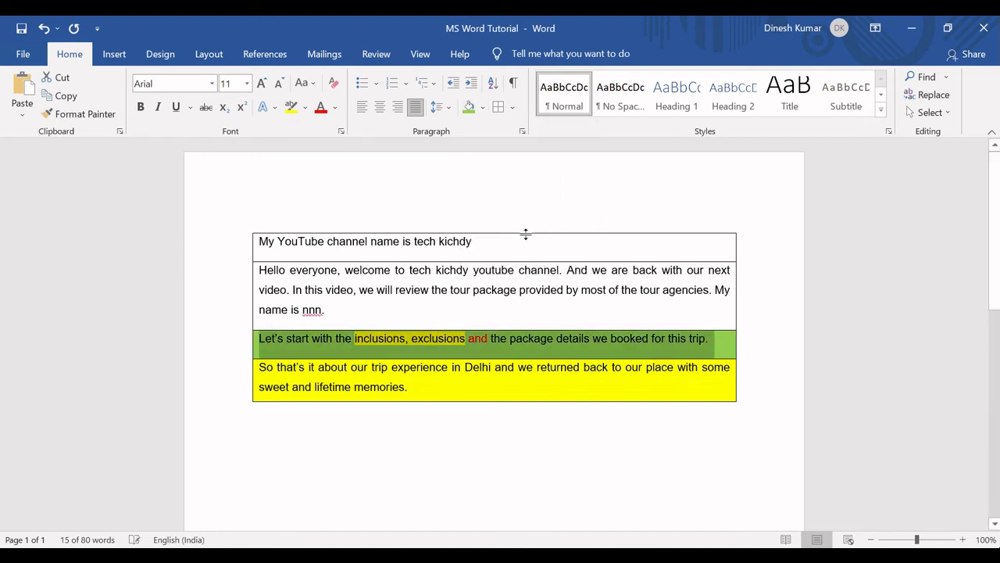
{"action": "left_click", "coordinate": [331, 313]}
{"action": "left_click_drag", "start_coordinate": [331, 313], "coordinate": [284, 285]}
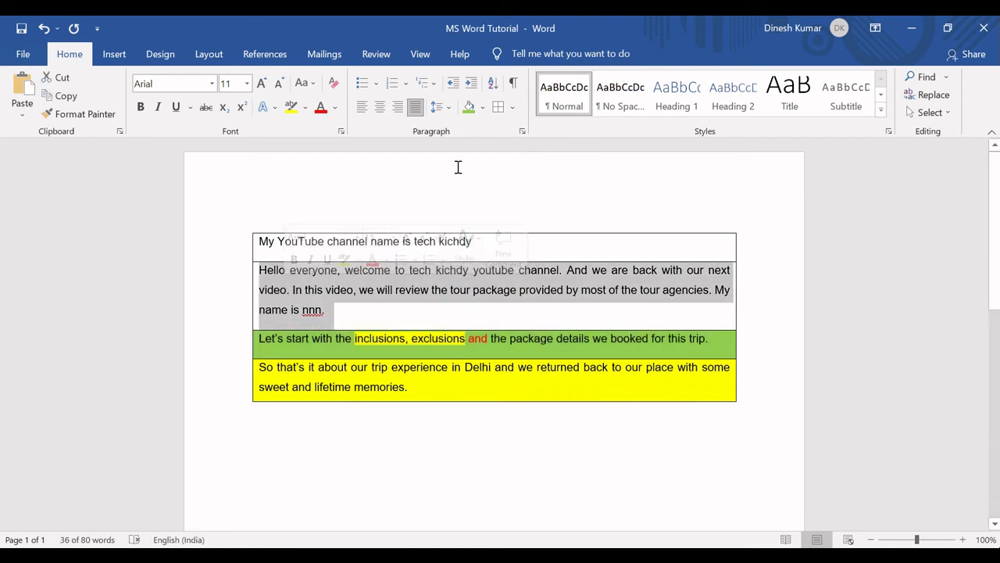
{"action": "left_click", "coordinate": [484, 108]}
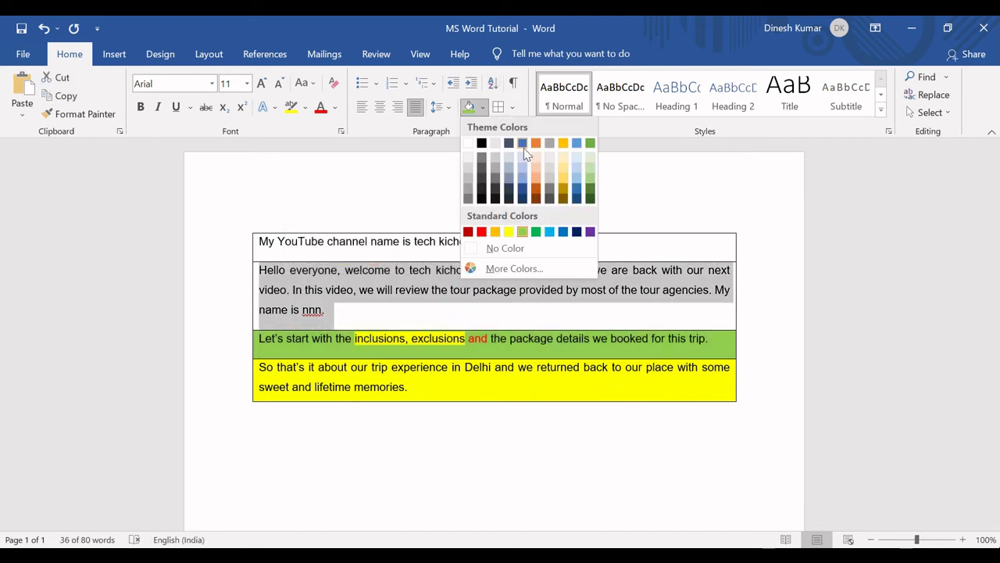
{"action": "left_click", "coordinate": [536, 164]}
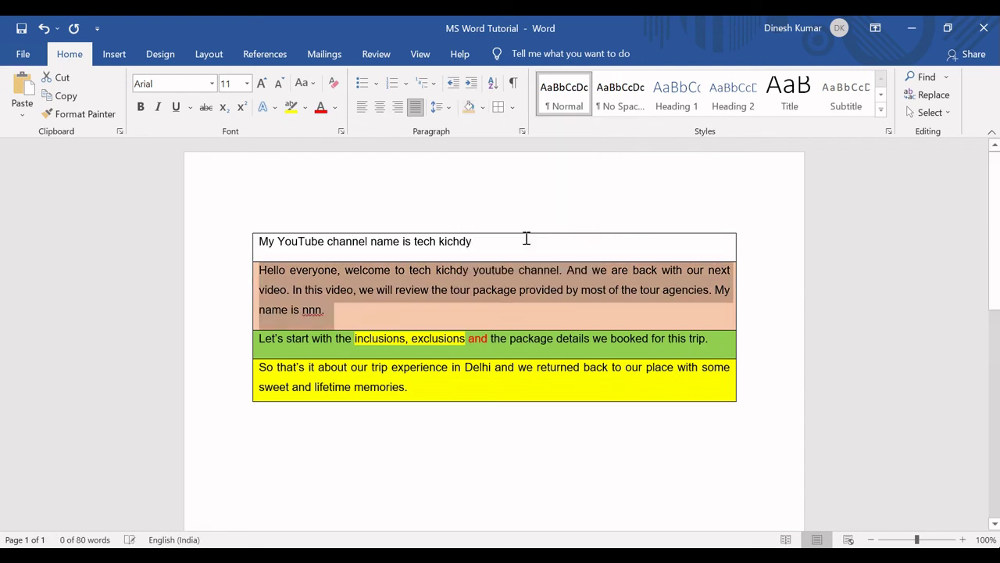
{"action": "left_click", "coordinate": [512, 375]}
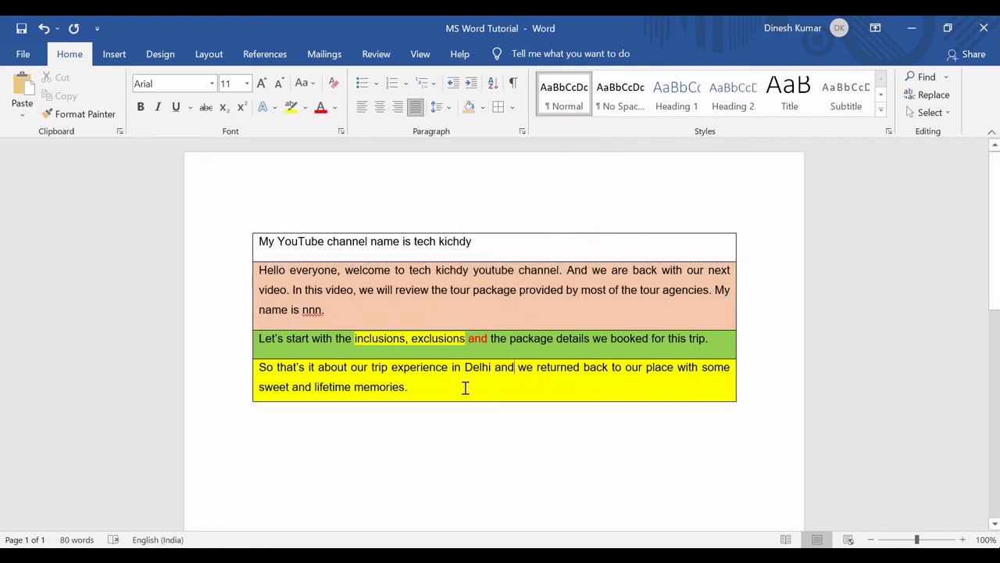
Fill the borders-and-shading cell C10 green in the Excel checklist, then return to Word.
{"action": "key", "text": "alt+Tab"}
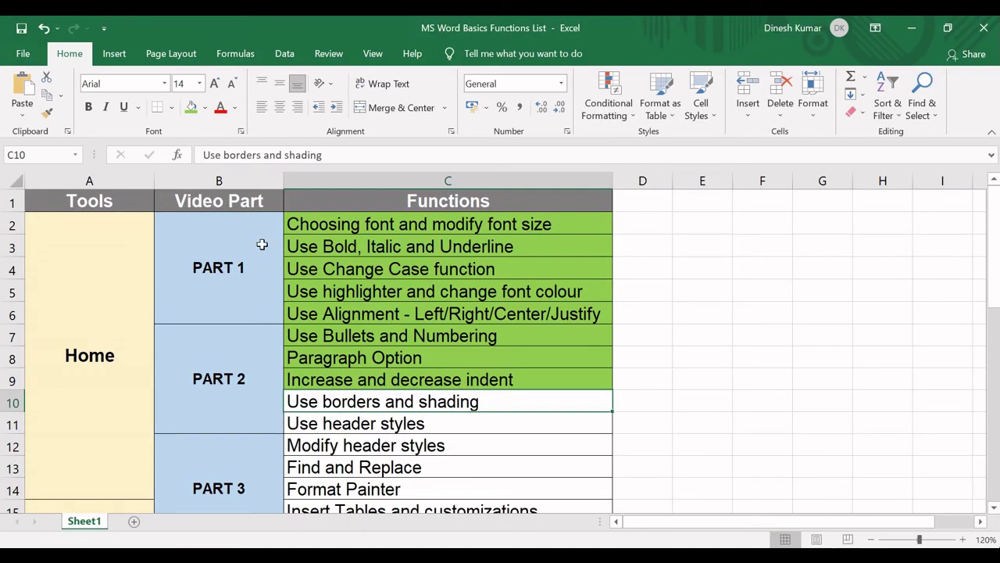
{"action": "left_click", "coordinate": [193, 108]}
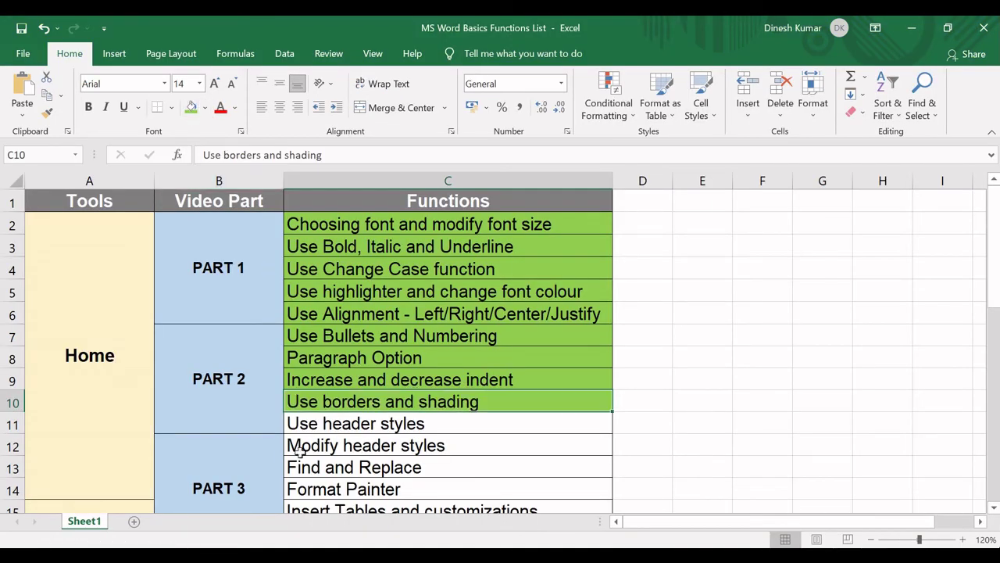
{"action": "left_click", "coordinate": [373, 424]}
{"action": "key", "text": "alt+Tab"}
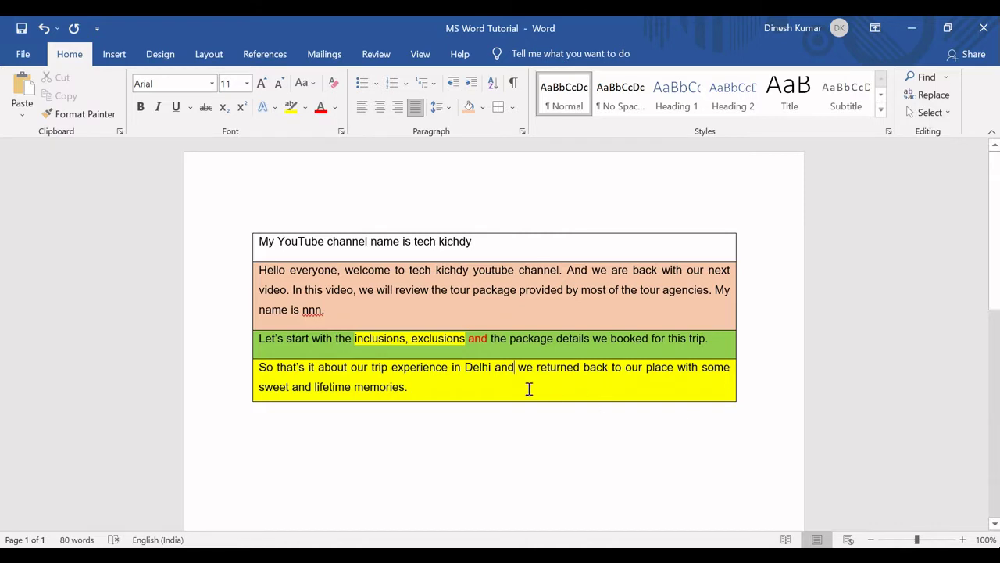
Type 'An Introduction' on a new line below the boxes and preview Heading 1 on it.
{"action": "left_click", "coordinate": [258, 244]}
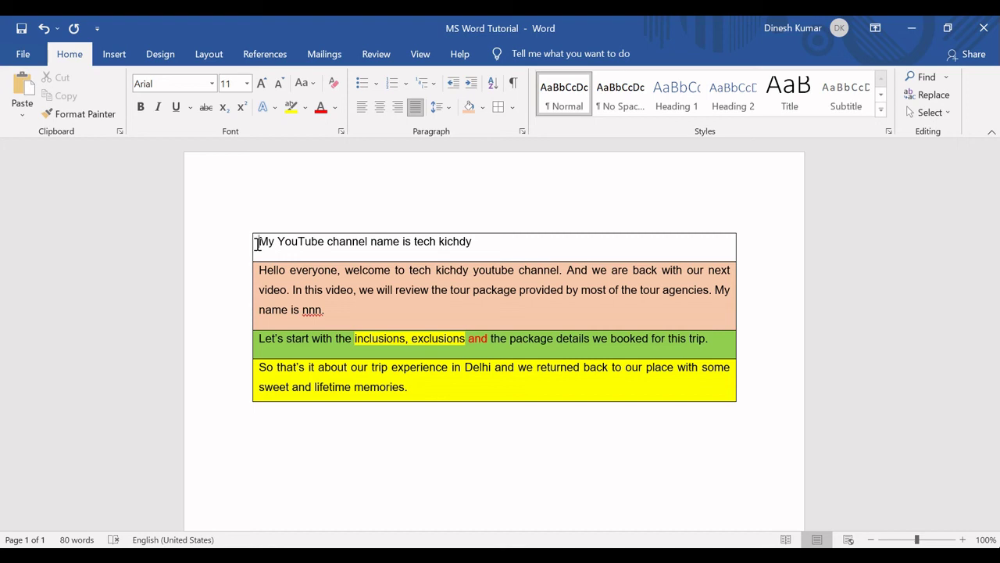
{"action": "left_click", "coordinate": [261, 430]}
{"action": "type", "text": "An INtroduction"}
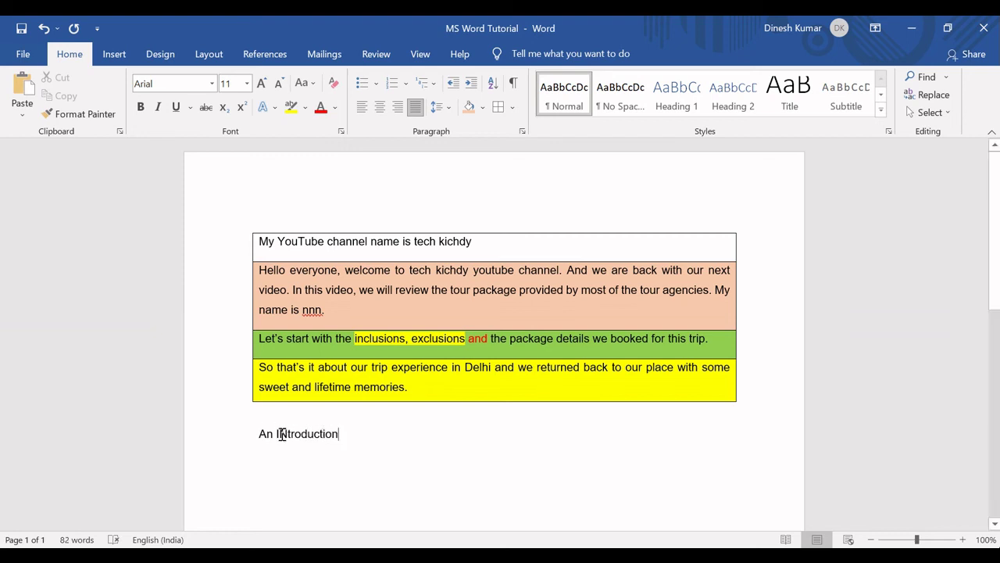
{"action": "key", "text": "BackSpace"}
{"action": "type", "text": "n"}
{"action": "key", "text": "Home"}
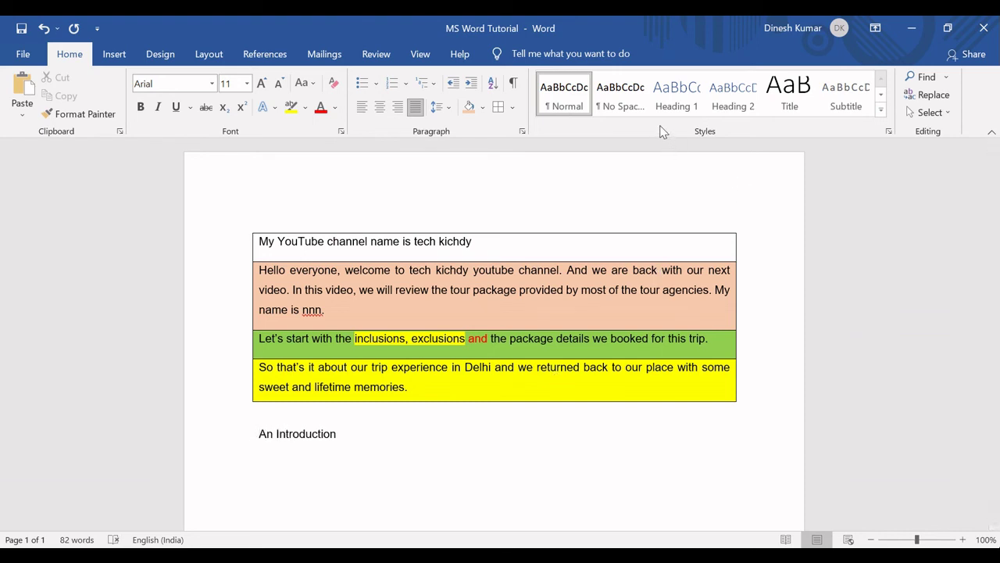
{"action": "left_click", "coordinate": [675, 102]}
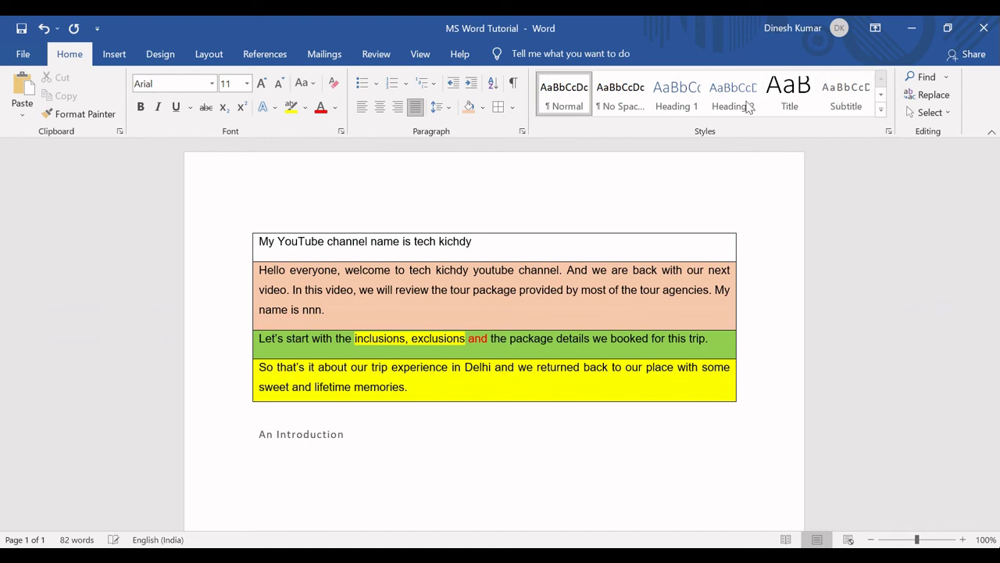
{"action": "right_click", "coordinate": [679, 96]}
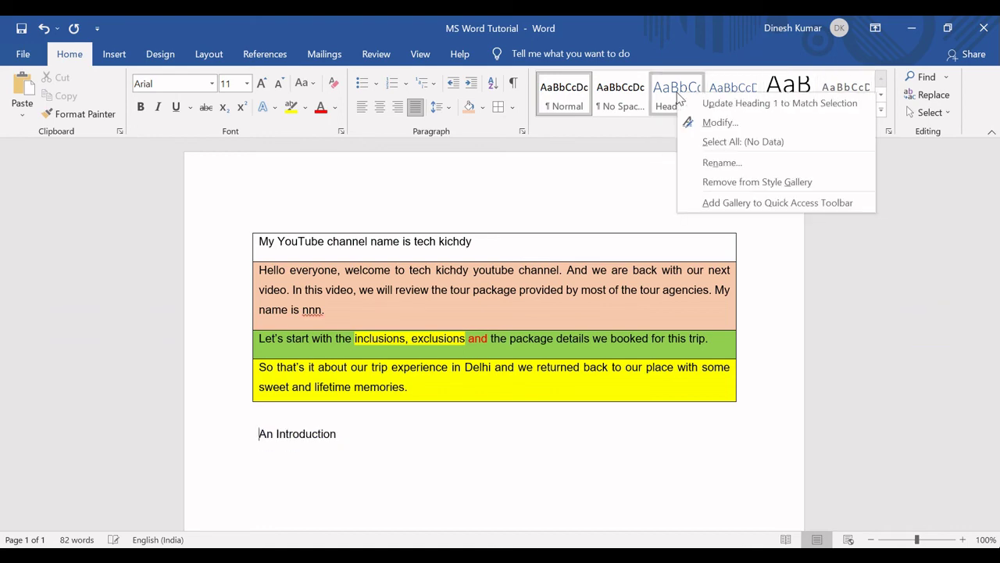
{"action": "left_click", "coordinate": [714, 123]}
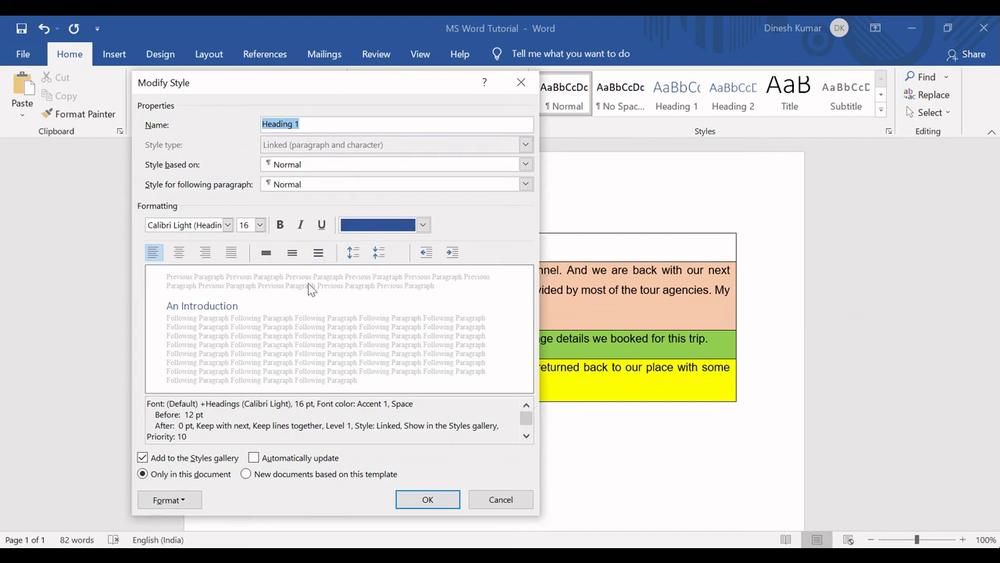
{"action": "left_click", "coordinate": [522, 87]}
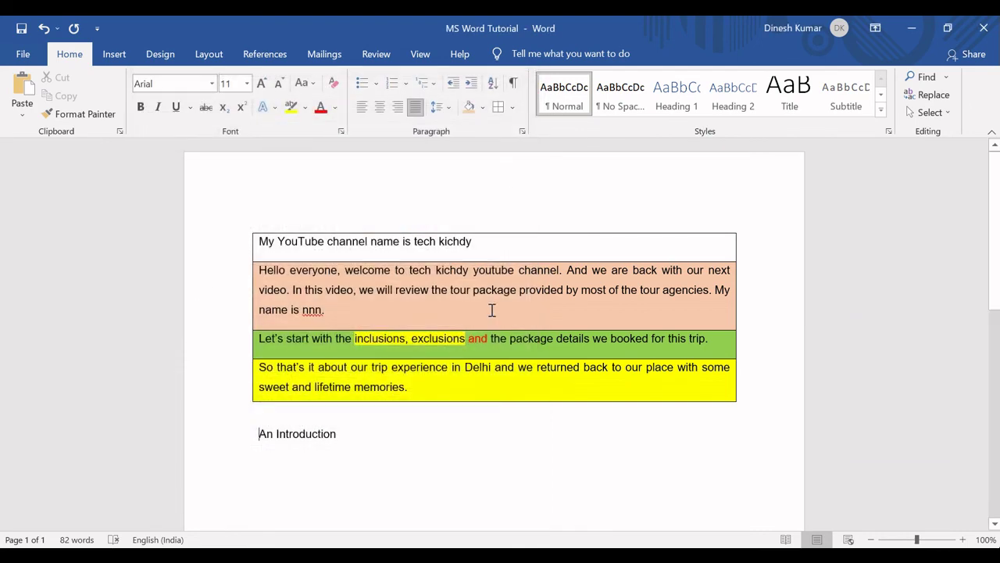
Select and deselect the 'An Introduction' line, leaving it in Normal style.
{"action": "double_click", "coordinate": [261, 434]}
{"action": "left_click", "coordinate": [259, 433]}
{"action": "left_click_drag", "start_coordinate": [260, 433], "coordinate": [351, 438]}
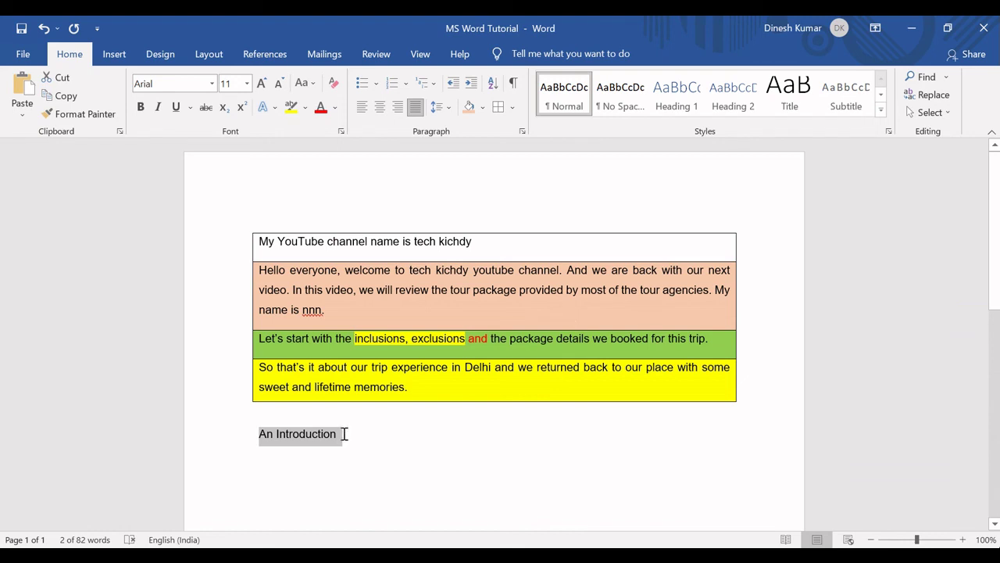
{"action": "left_click", "coordinate": [344, 434]}
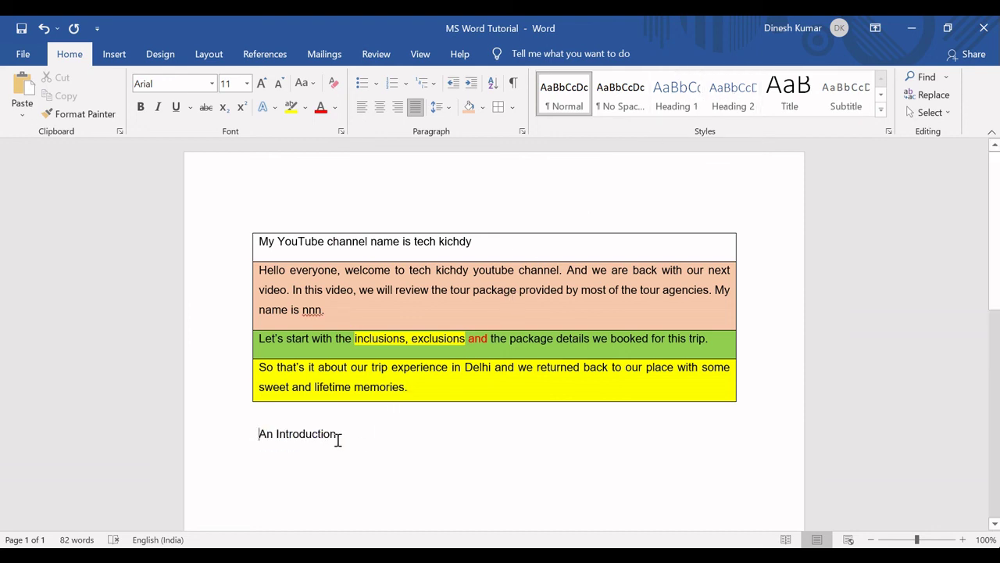
Fill the 'Use header styles' cell C11 green in Excel and move on to C12.
{"action": "key", "text": "alt+Tab"}
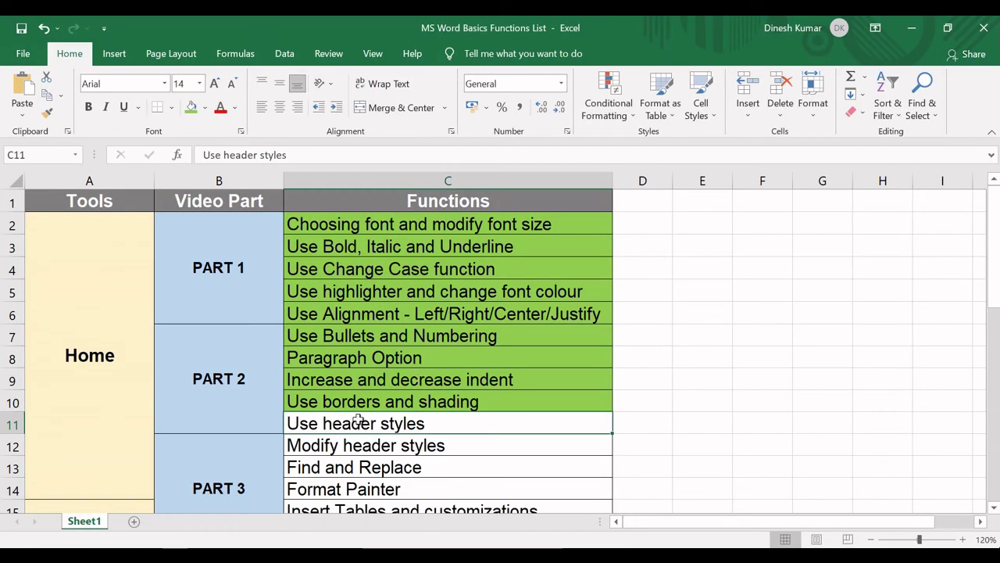
{"action": "left_click", "coordinate": [190, 107]}
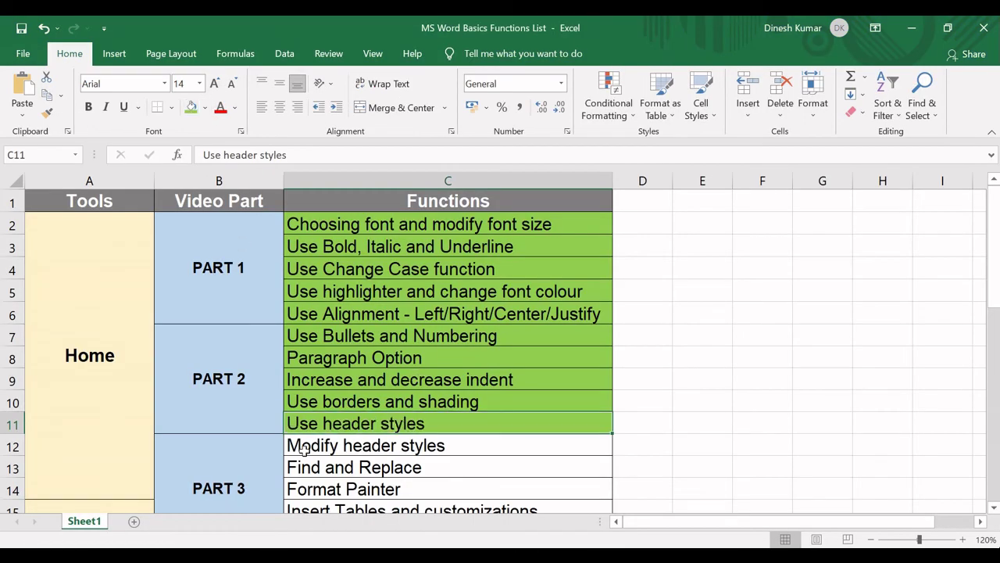
{"action": "left_click", "coordinate": [236, 382]}
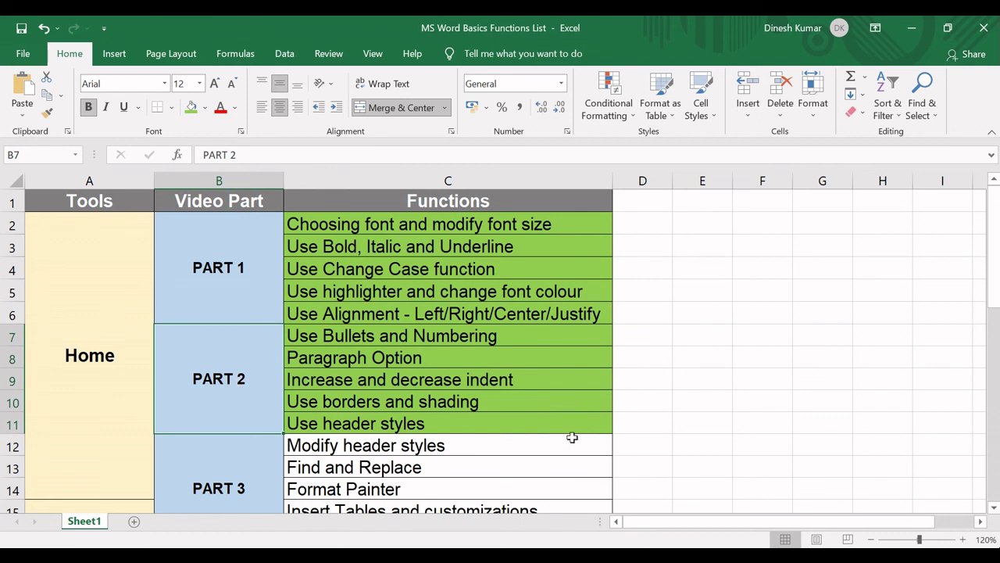
{"action": "left_click", "coordinate": [448, 444]}
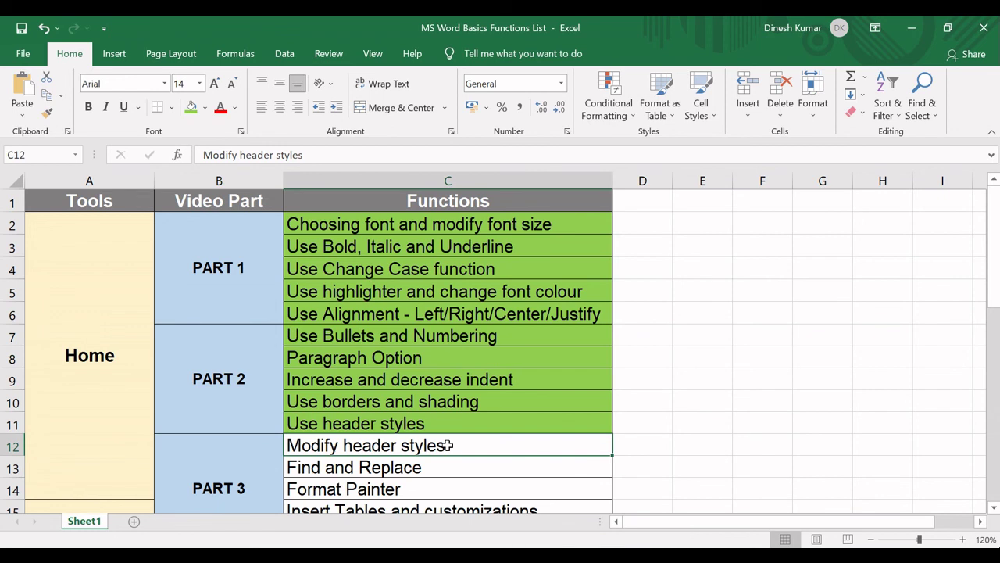